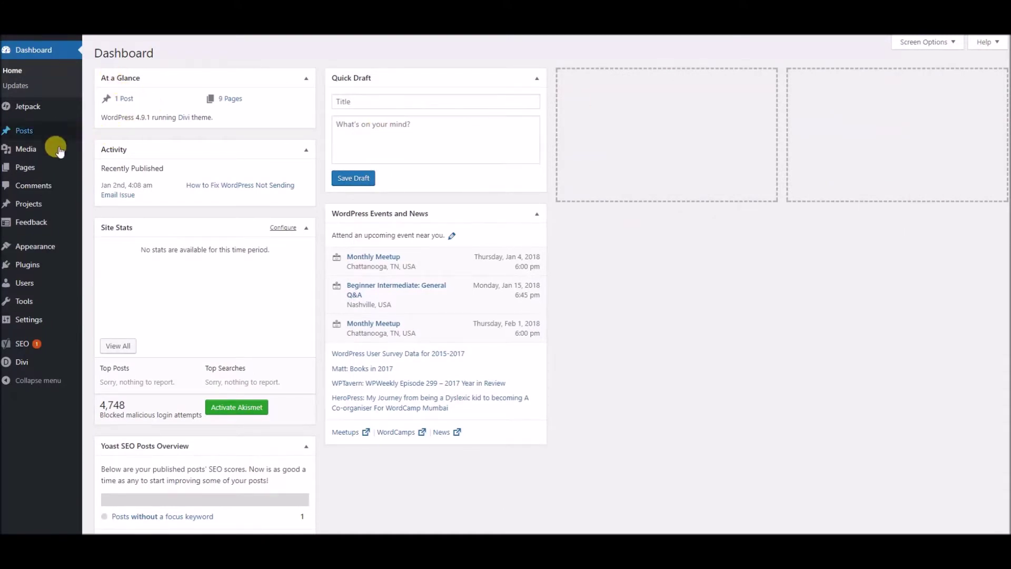
# Step: Search the plugin directory for 'post smtp', then install and activate Post SMTP Mailer/Email Log
pyautogui.moveTo(35, 265)
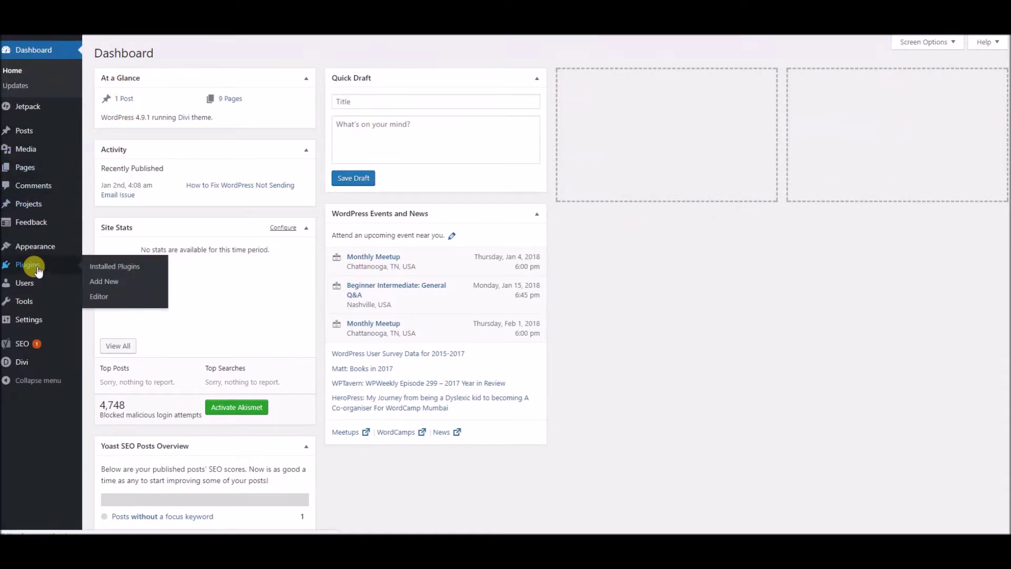
pyautogui.click(33, 265)
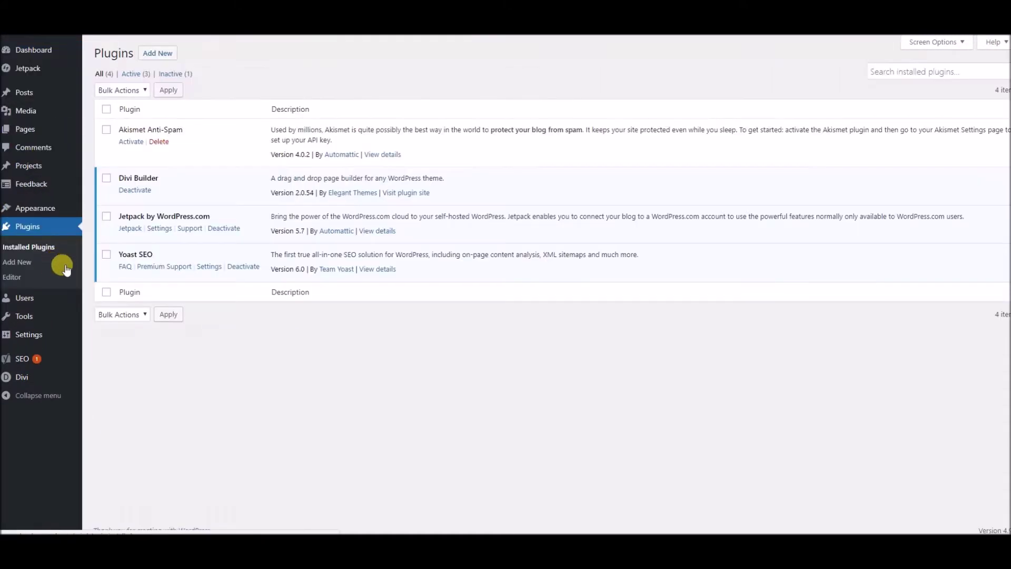
pyautogui.click(158, 53)
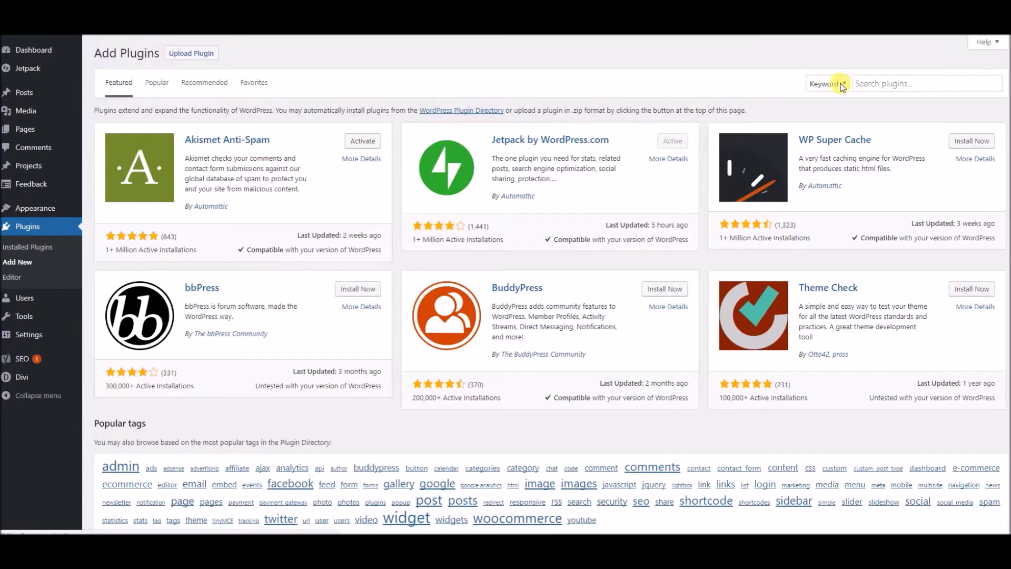
pyautogui.click(887, 84)
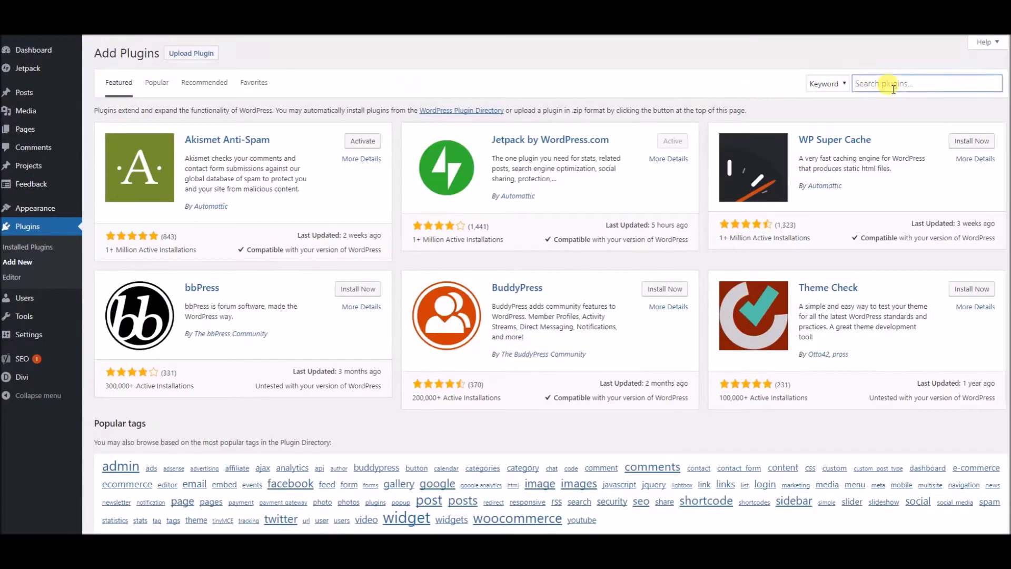
pyautogui.write('smtp')
pyautogui.press('BackSpace')
pyautogui.press('BackSpace')
pyautogui.press('BackSpace')
pyautogui.press('BackSpace')
pyautogui.write('pos')
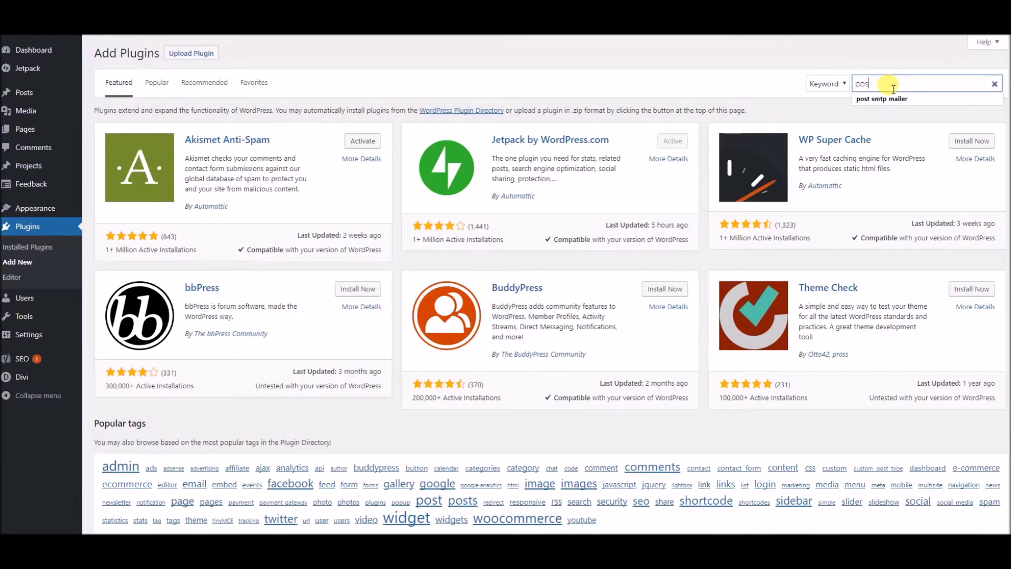
pyautogui.write('t smtp')
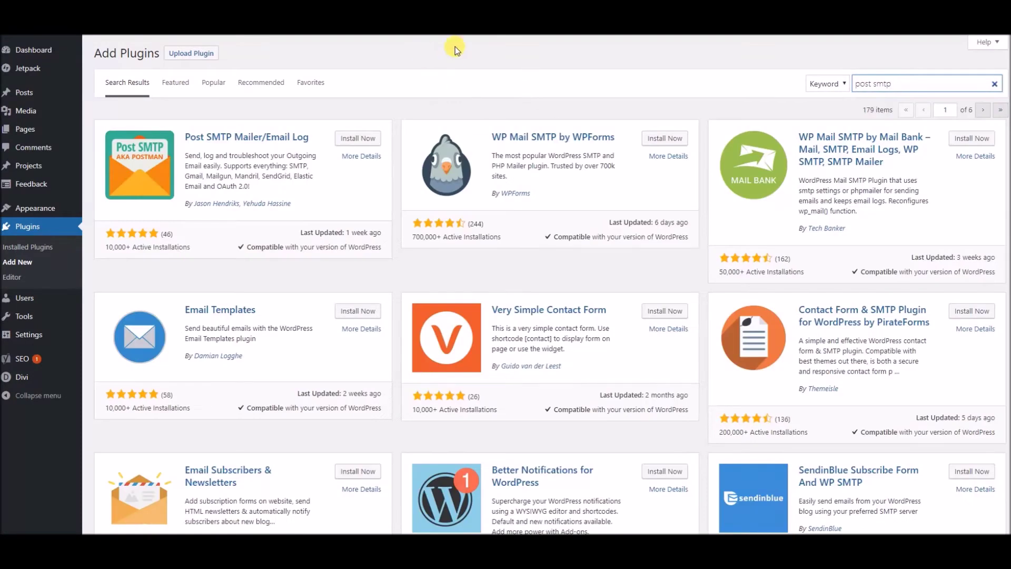
pyautogui.click(366, 139)
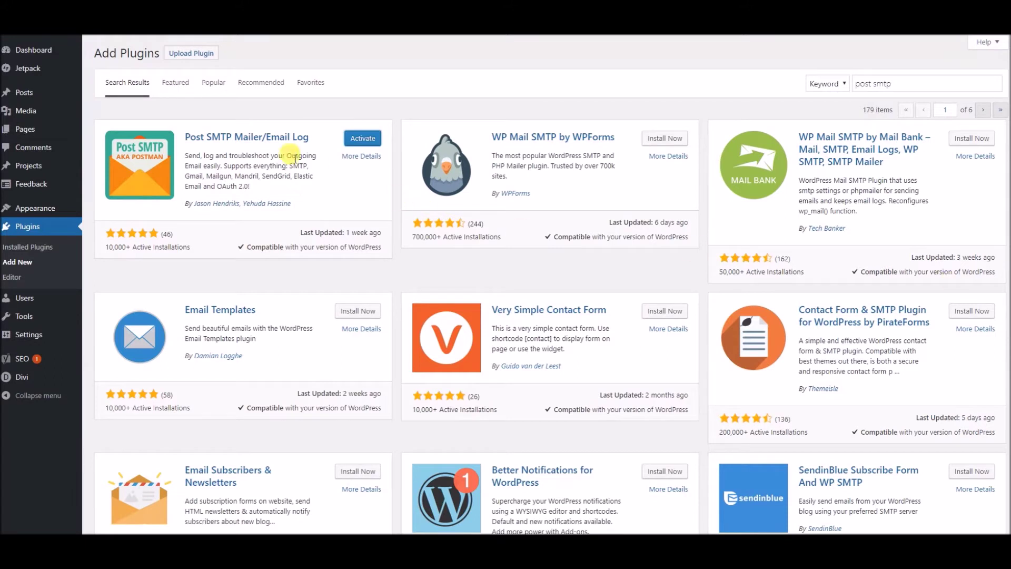
pyautogui.click(362, 140)
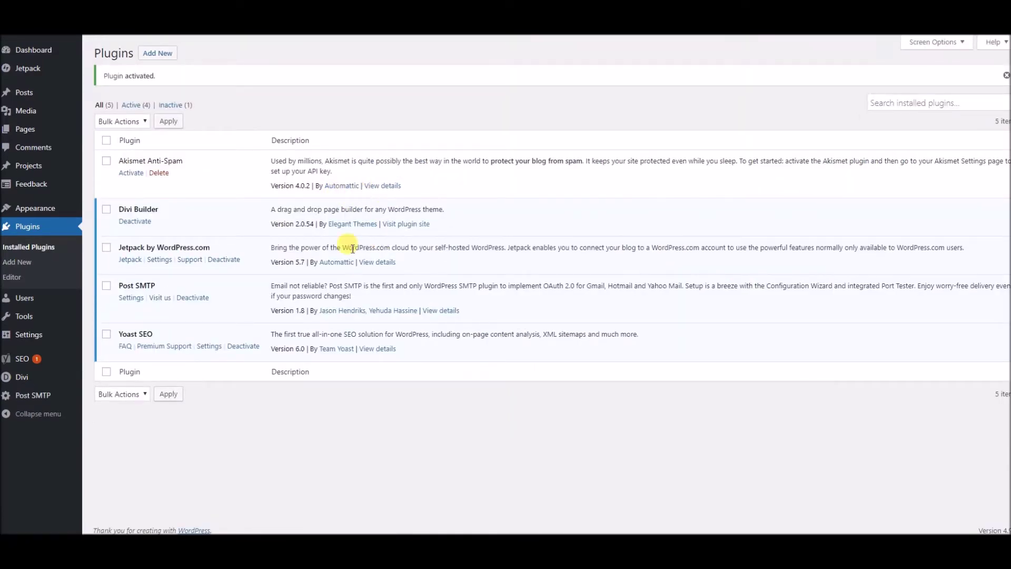
# Step: Launch the Post SMTP setup wizard and accept the existing sender email address and name
pyautogui.click(131, 298)
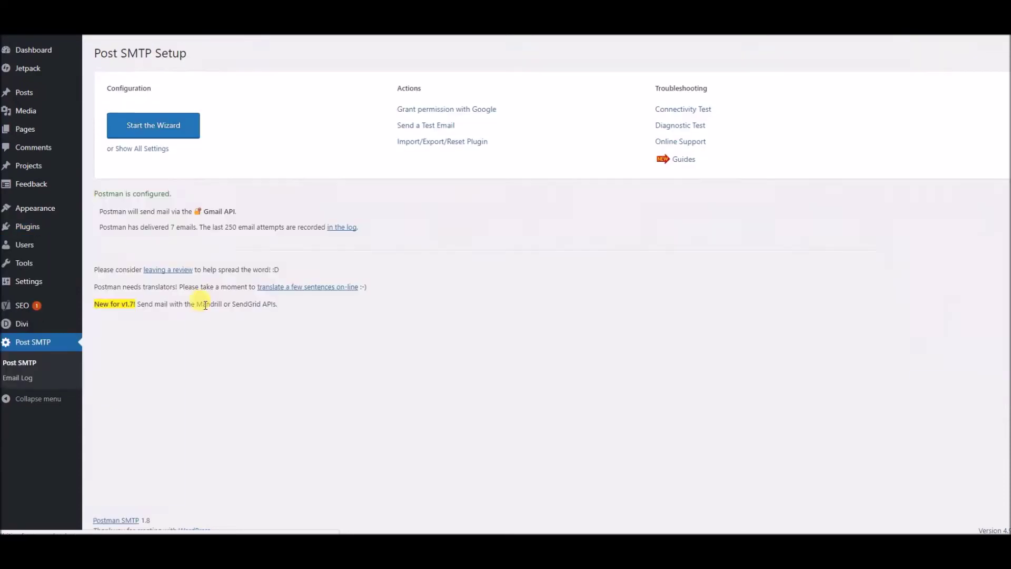
pyautogui.click(165, 126)
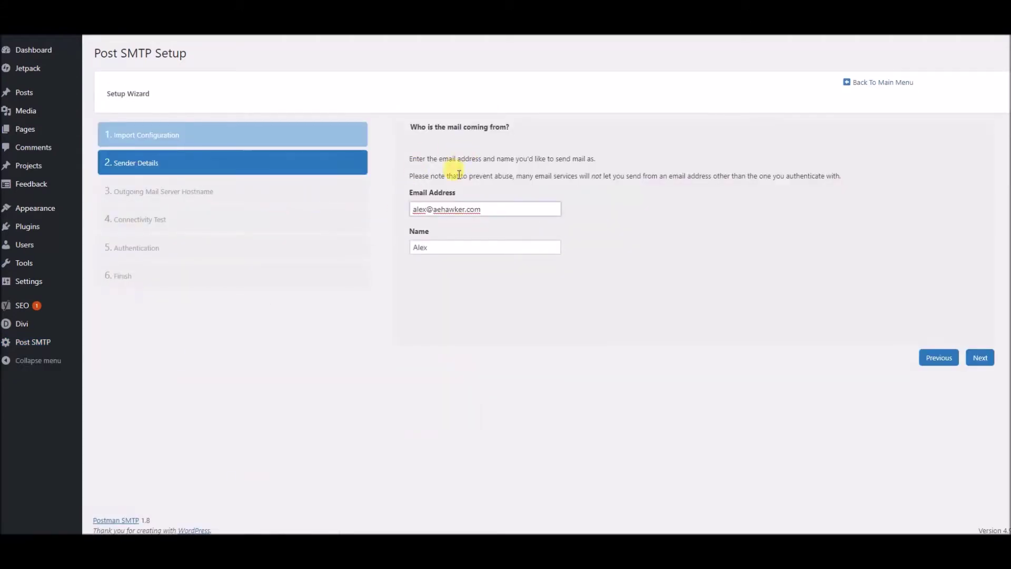
pyautogui.tripleClick(464, 209)
pyautogui.moveTo(445, 246); pyautogui.dragTo(411, 246)
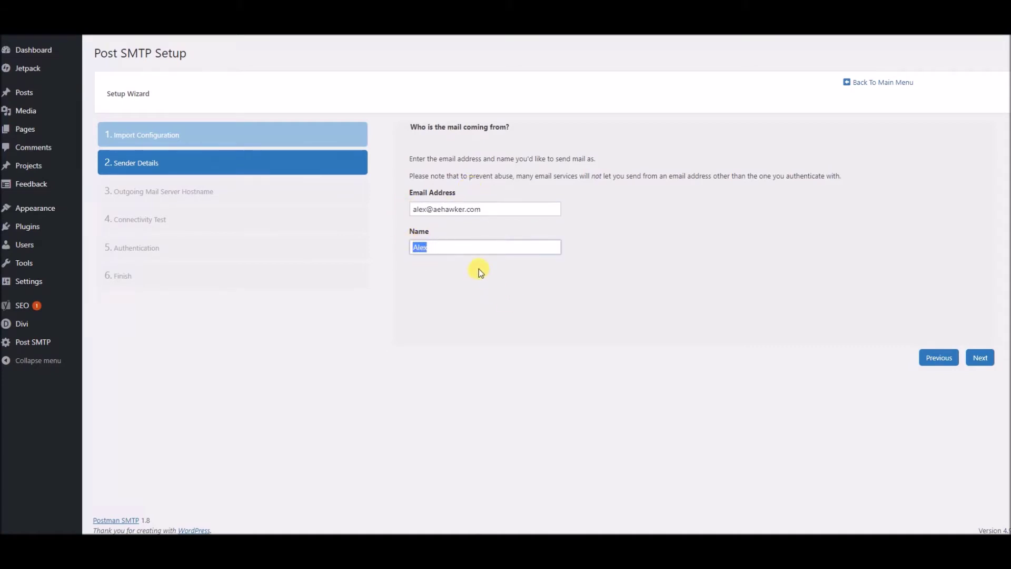
pyautogui.click(979, 358)
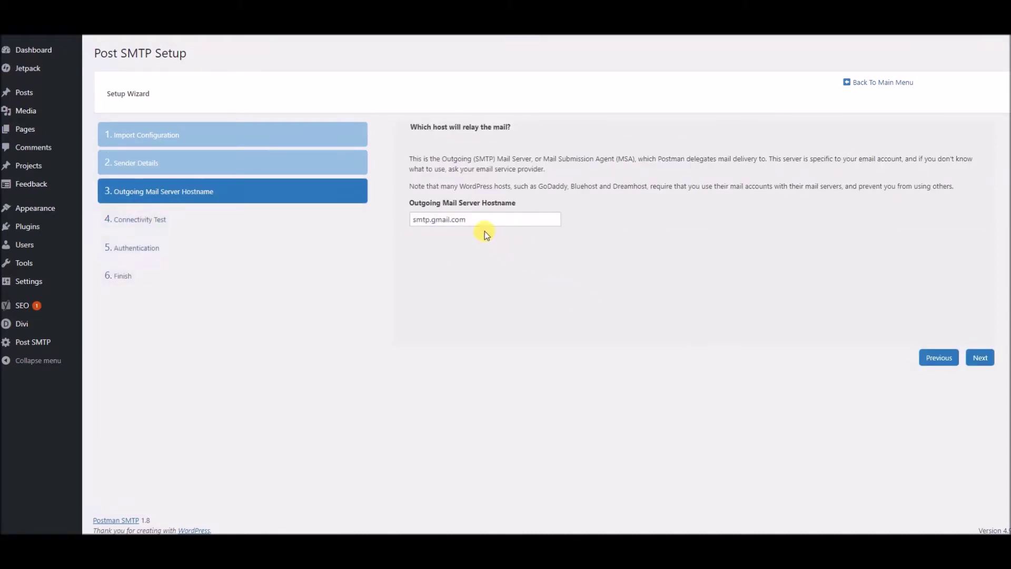
# Step: Keep smtp.gmail.com as the outgoing server and Gmail API with OAuth 2.0 as transport
pyautogui.moveTo(479, 219); pyautogui.dragTo(411, 220)
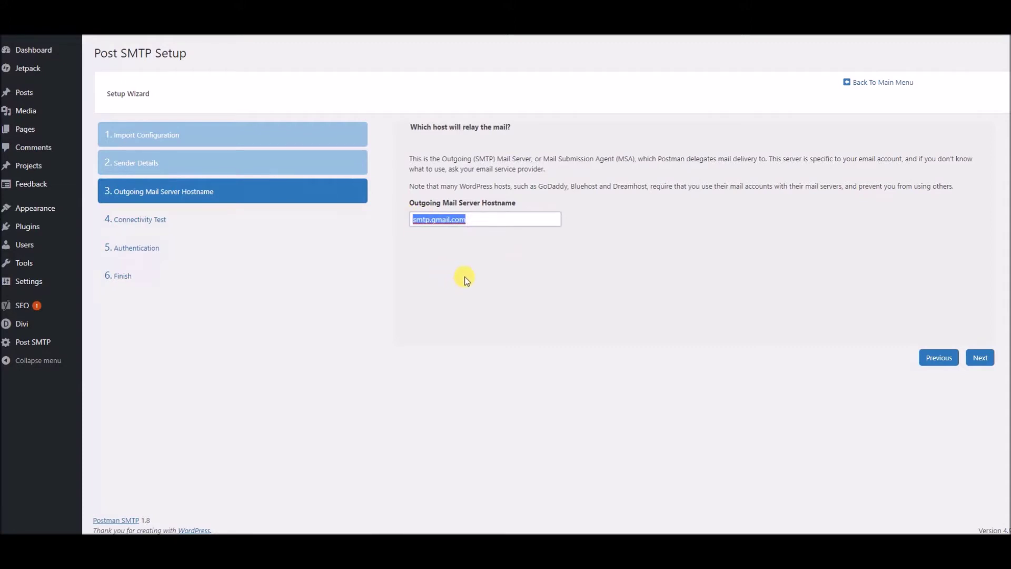
pyautogui.click(980, 358)
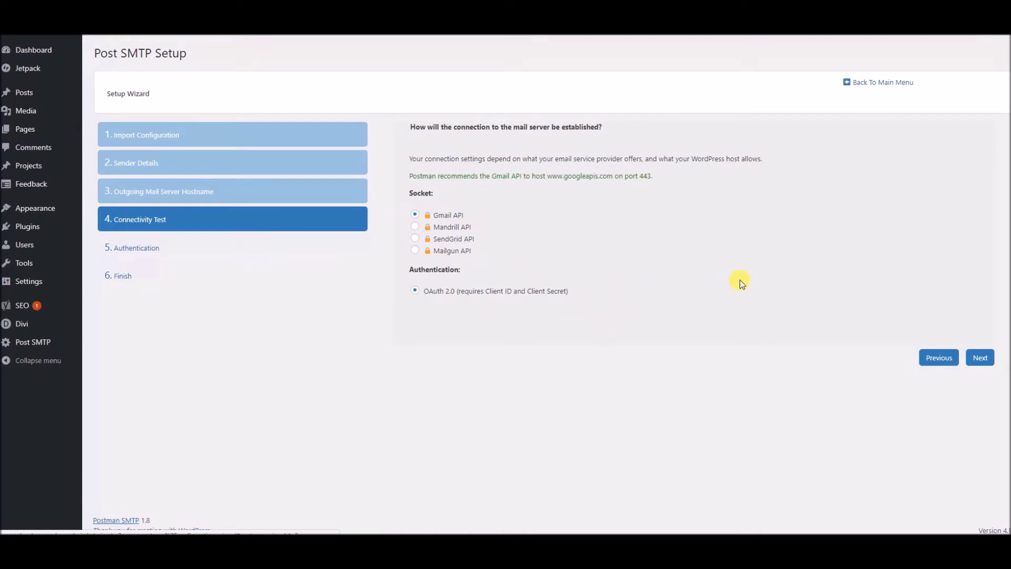
pyautogui.click(977, 353)
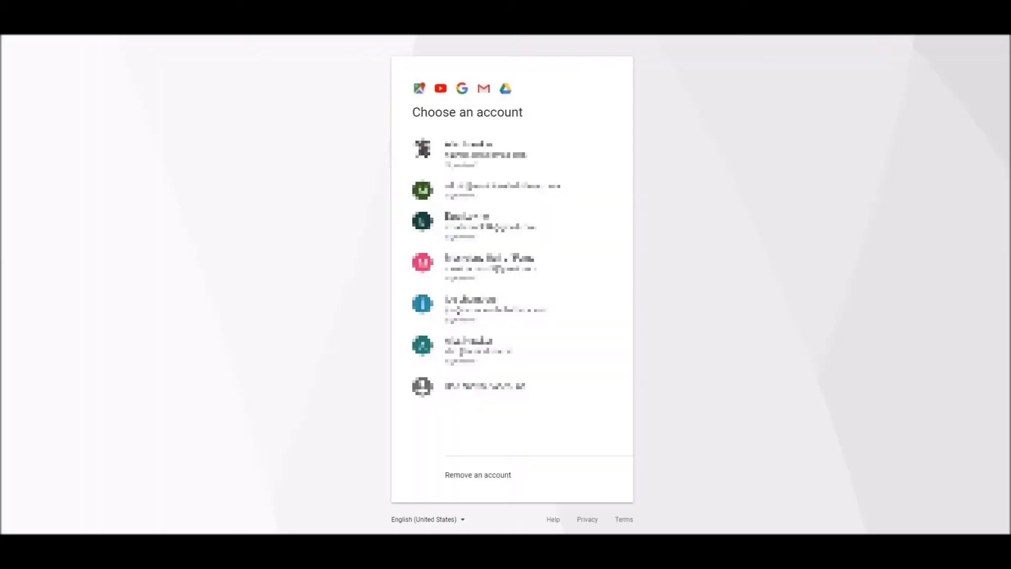
# Step: Sign in to Google by choosing the account and submitting the autofilled password
pyautogui.click(473, 141)
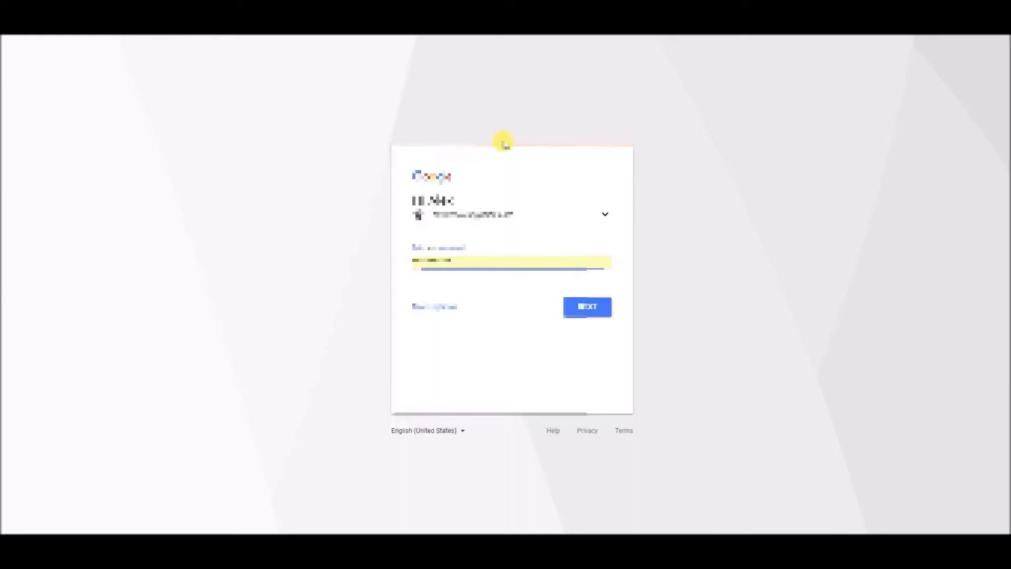
pyautogui.click(584, 304)
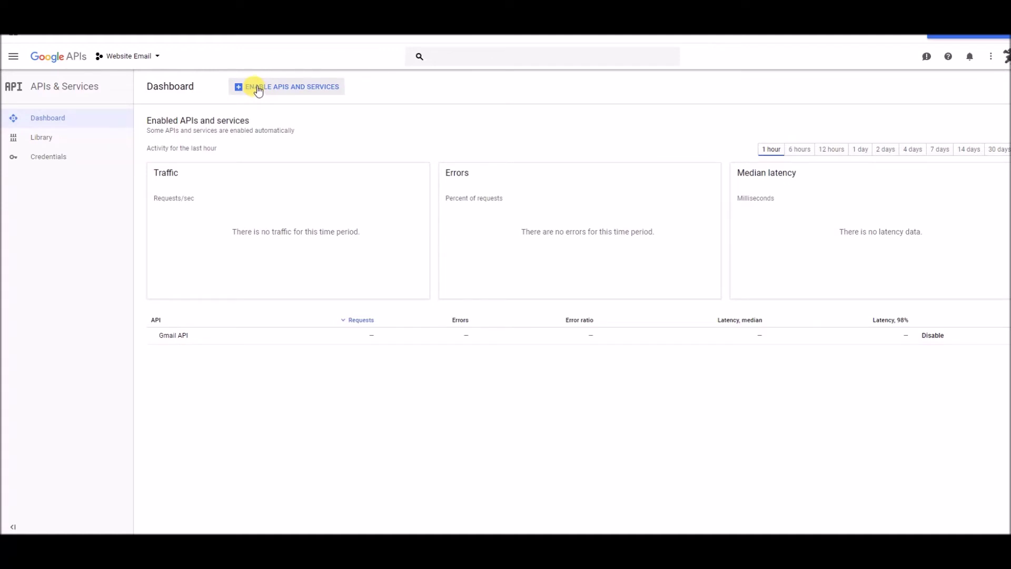
# Step: Find the Gmail API in the API Library and open its management dashboard
pyautogui.click(257, 90)
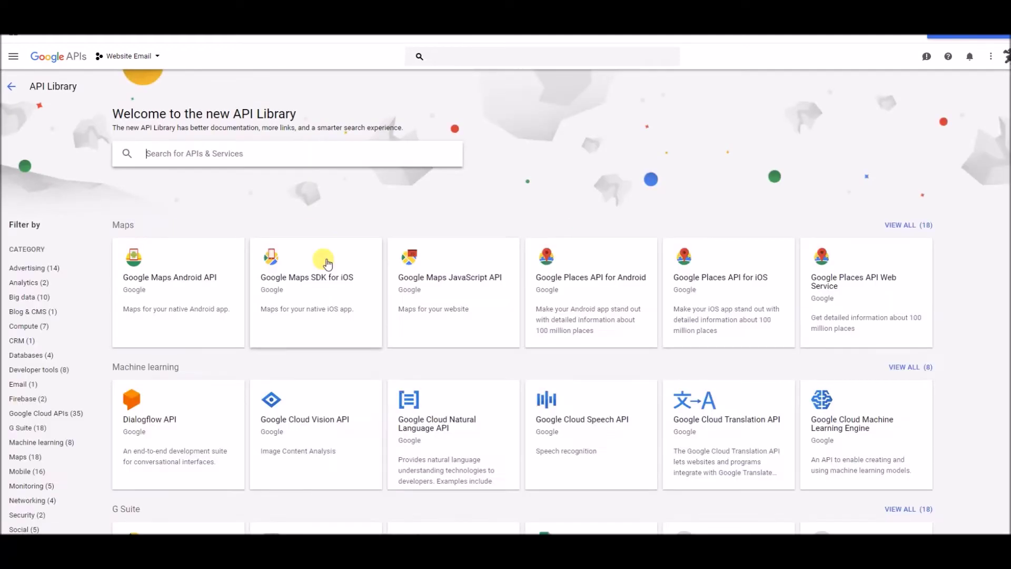
pyautogui.scroll(-3, 323, 262)
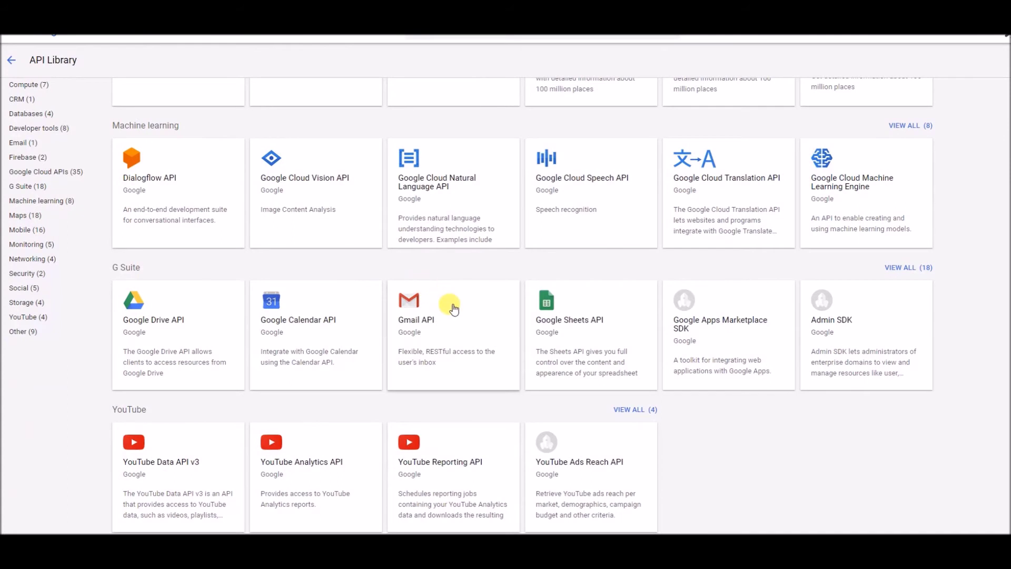
pyautogui.click(451, 305)
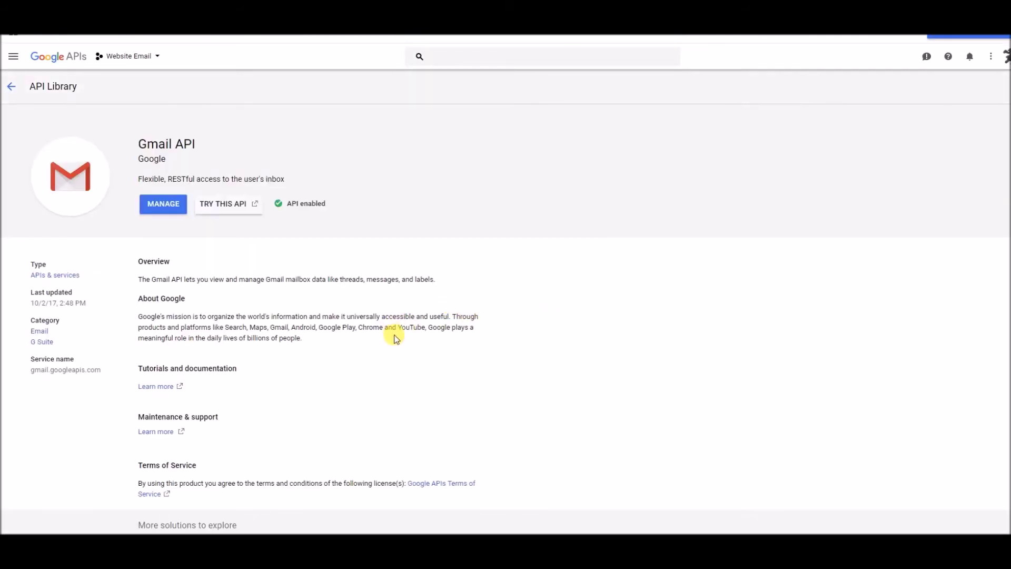
pyautogui.scroll(-2, 394, 332)
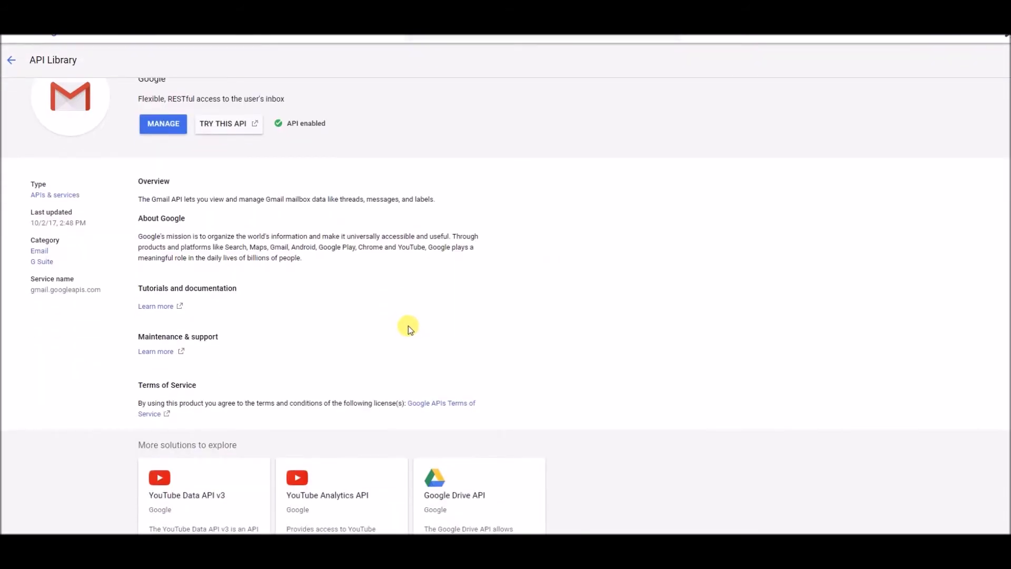
pyautogui.scroll(2, 408, 324)
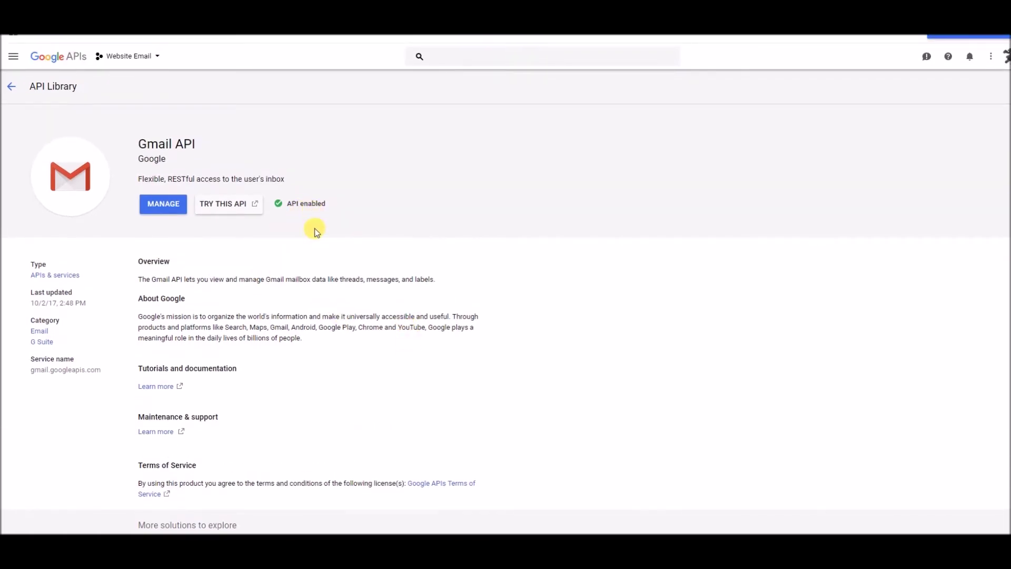
pyautogui.moveTo(287, 203); pyautogui.dragTo(312, 205)
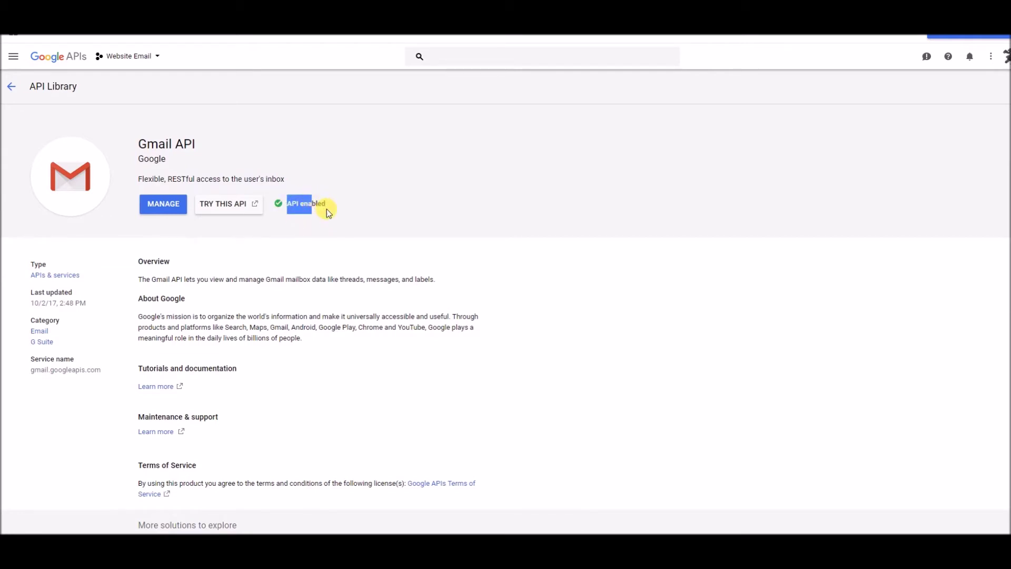
pyautogui.click(170, 207)
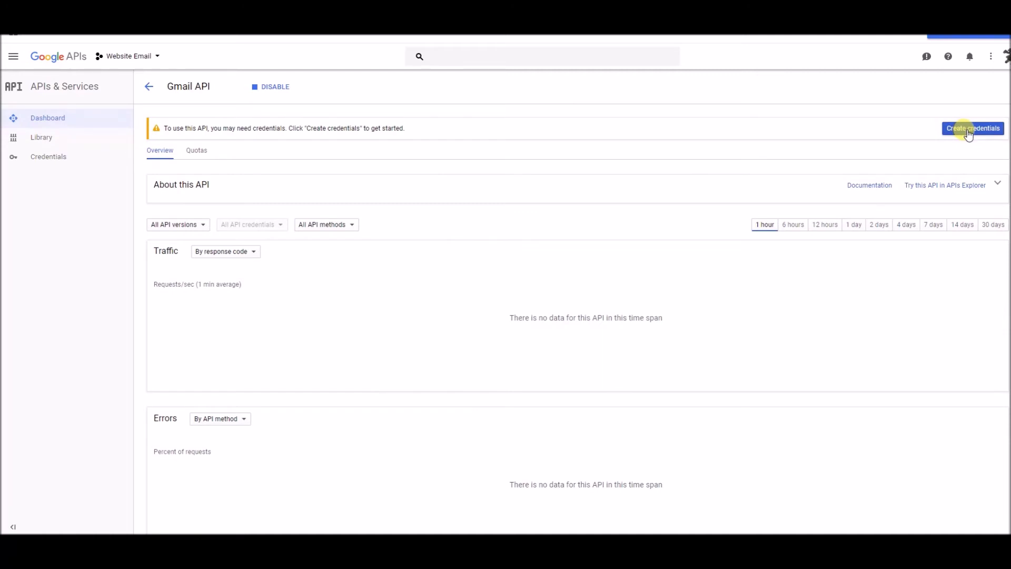
# Step: Start creating Gmail API credentials, with the API called from a Web browser (Javascript)
pyautogui.click(968, 130)
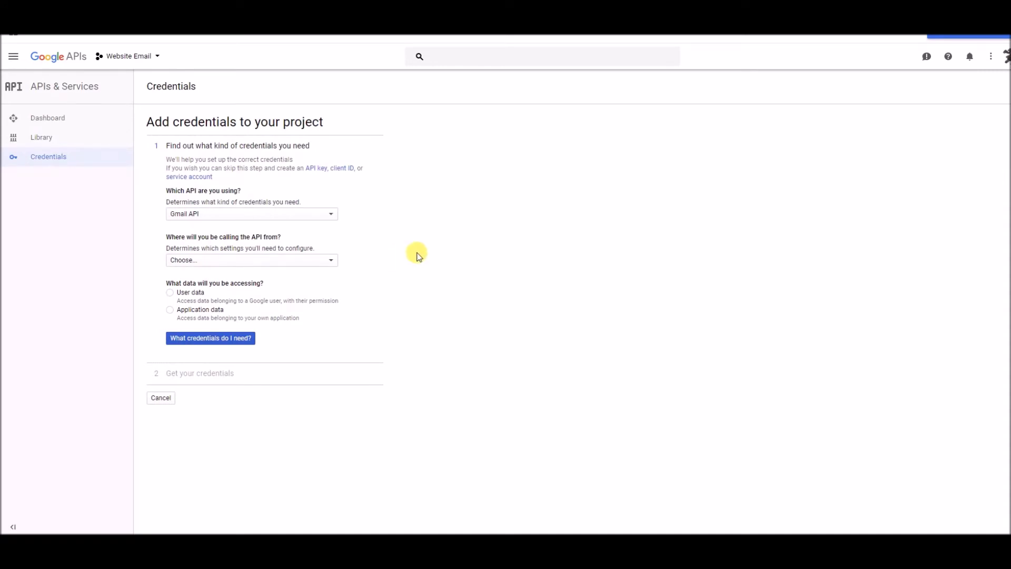
pyautogui.click(247, 218)
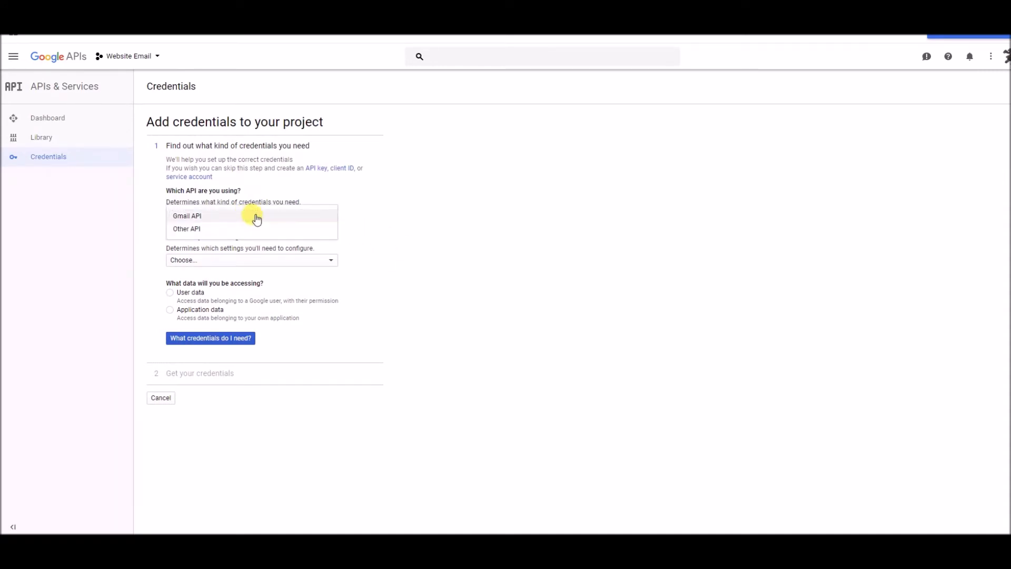
pyautogui.click(234, 216)
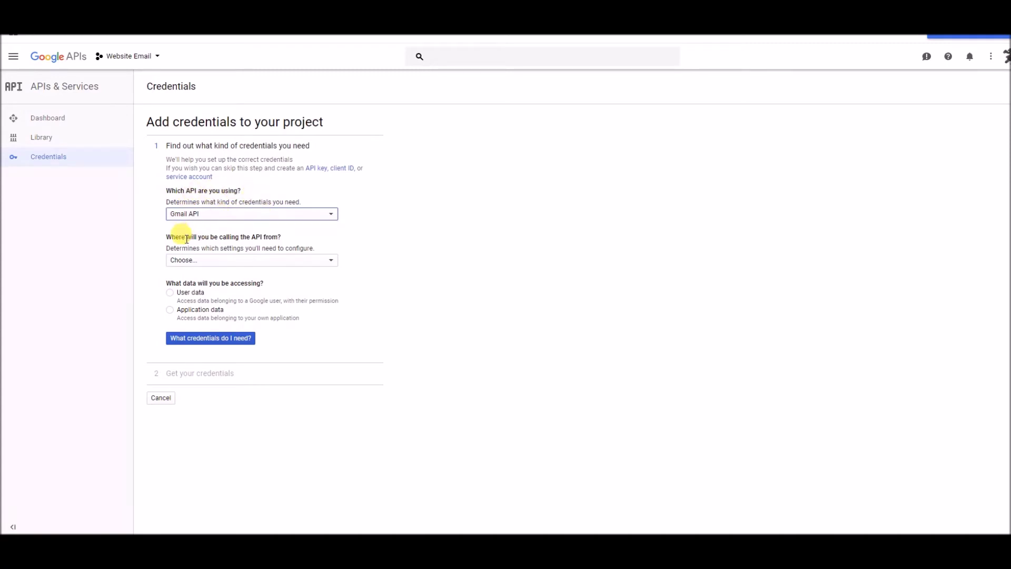
pyautogui.click(227, 263)
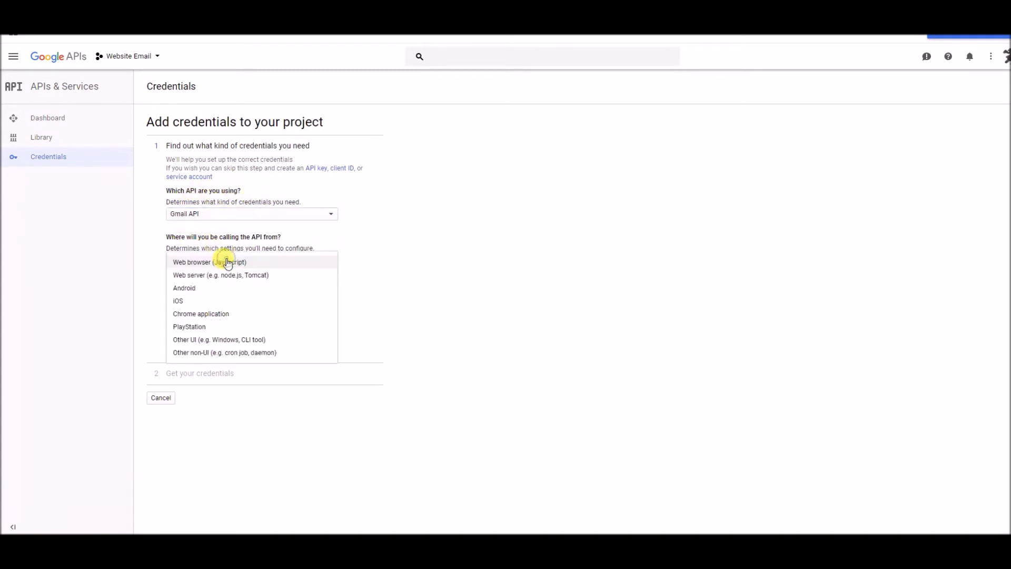
pyautogui.click(287, 269)
# Step: Select User data, request the needed credentials, and clear the default OAuth client name
pyautogui.moveTo(172, 236); pyautogui.dragTo(227, 237)
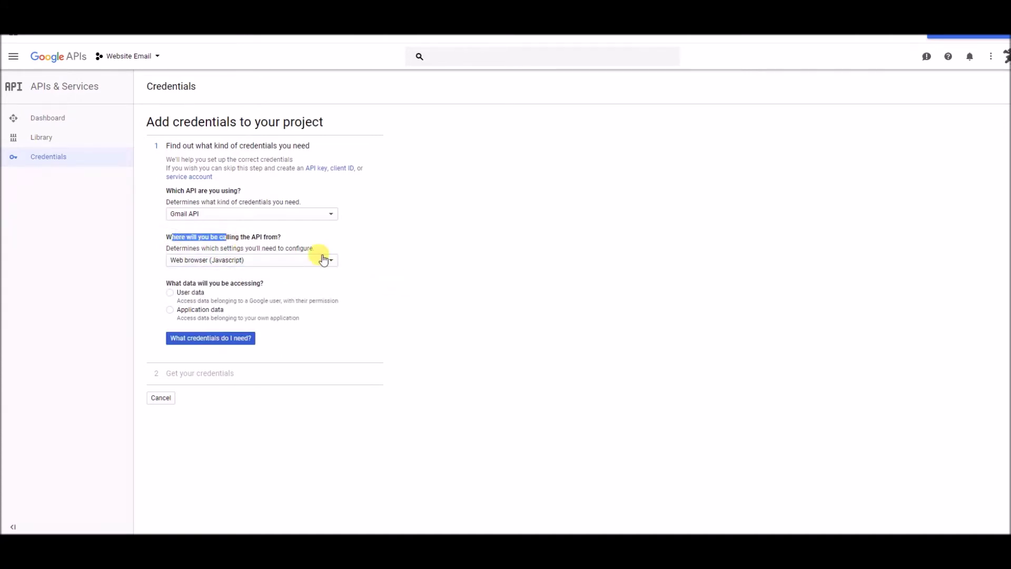
pyautogui.click(170, 292)
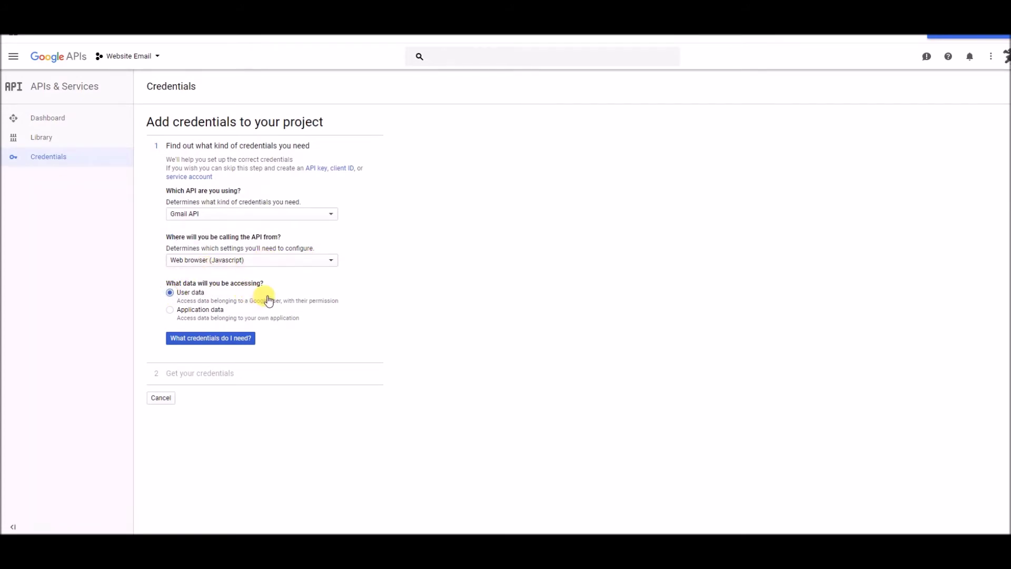
pyautogui.click(243, 346)
pyautogui.press('BackSpace')
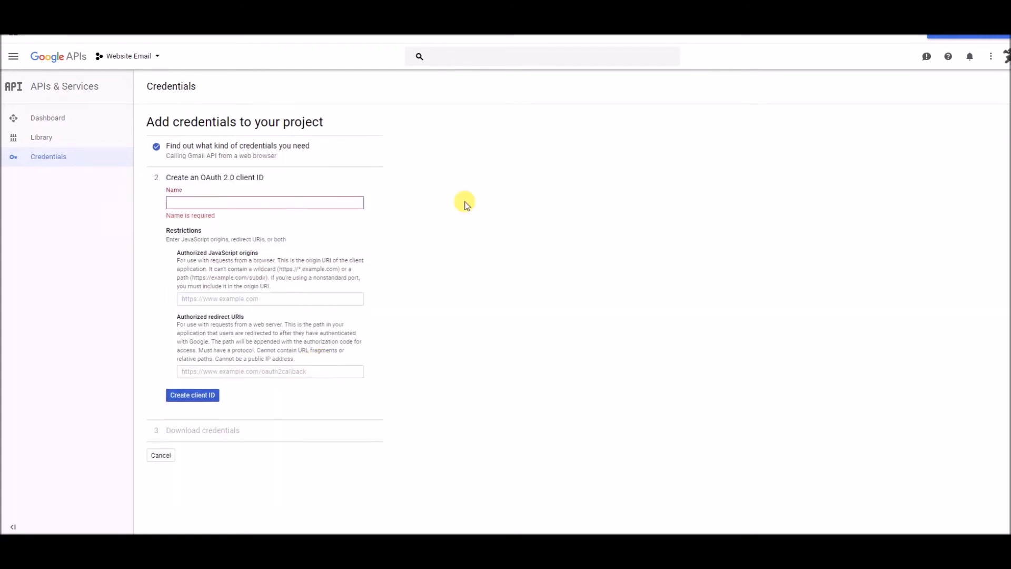
# Step: Begin naming the OAuth client 'Website Email SMTP' and select the site's JavaScript origin in Post SMTP
pyautogui.write('W')
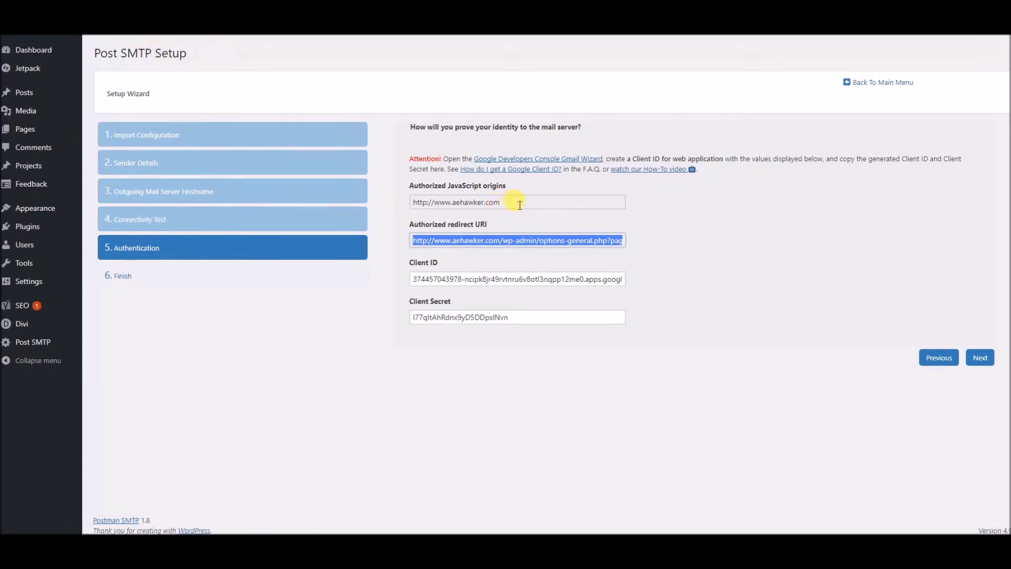
pyautogui.moveTo(537, 203); pyautogui.dragTo(447, 202)
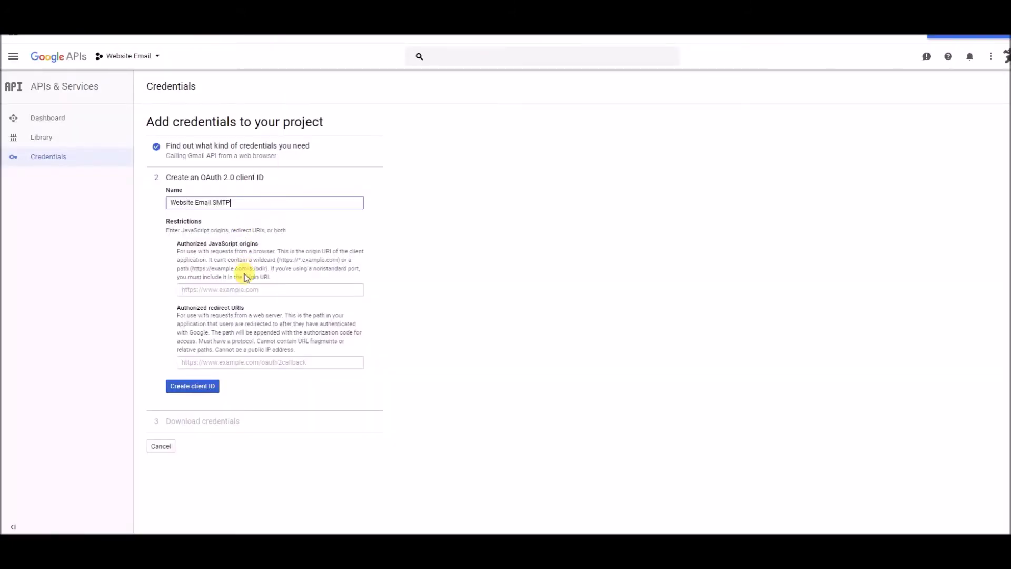
# Step: Add the site origin and Post SMTP redirect URI as authorized values and create the client ID
pyautogui.click(246, 289)
pyautogui.write('http://www.aehawker.com')
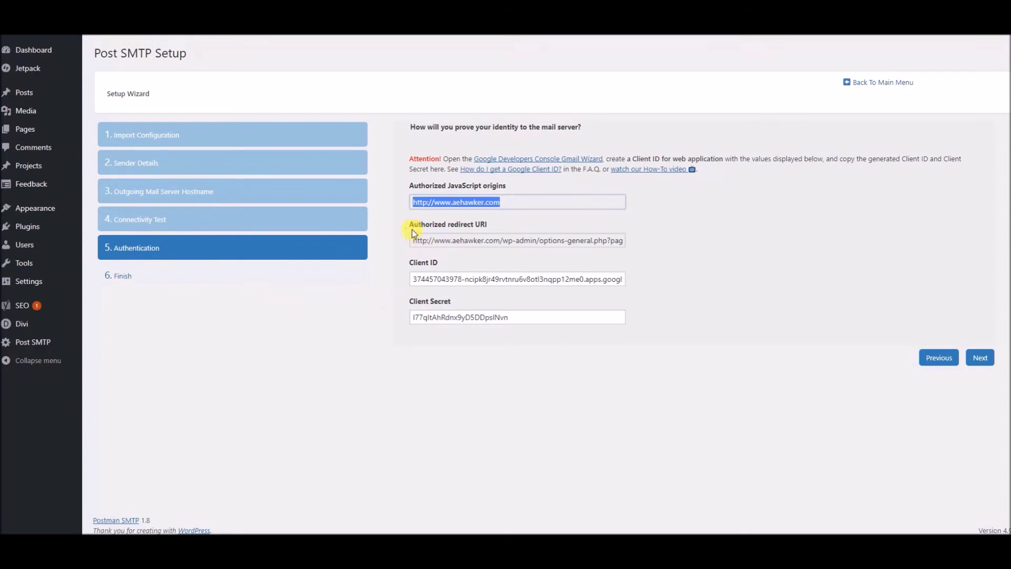
pyautogui.click(481, 240)
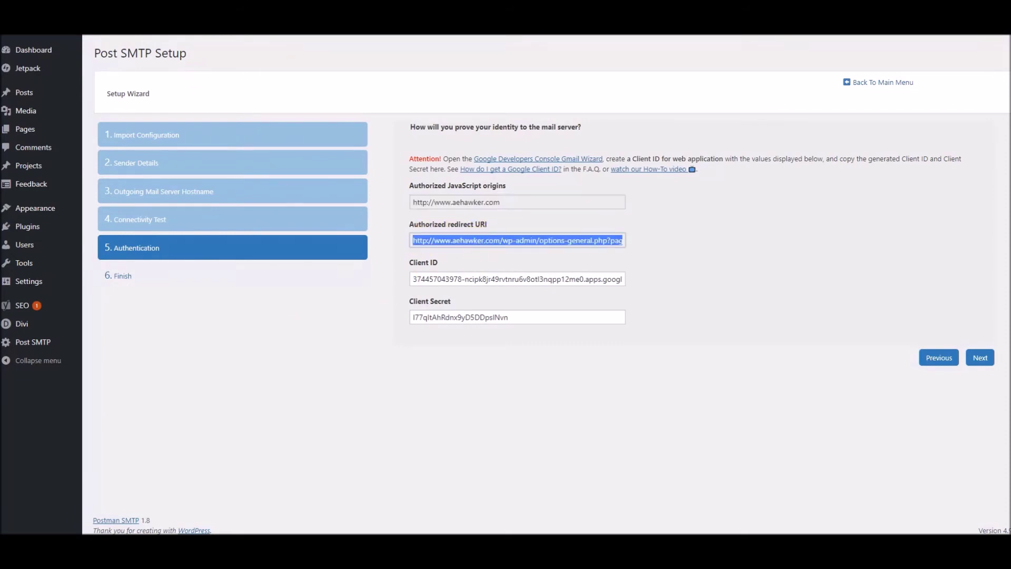
pyautogui.click(238, 37)
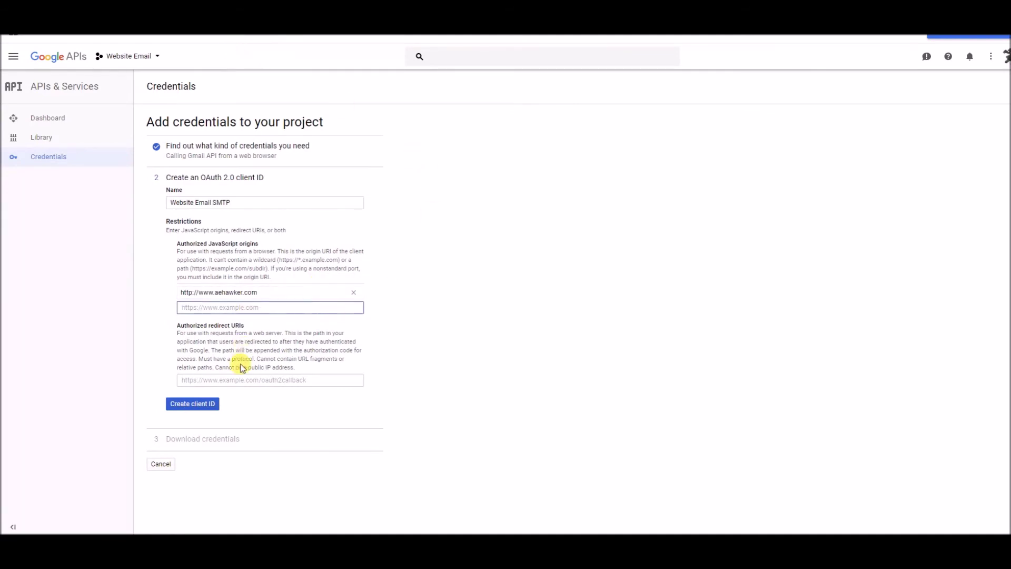
pyautogui.click(242, 379)
pyautogui.write('http://www.aehawker.com/wp-admin/options-general.php?page=postman')
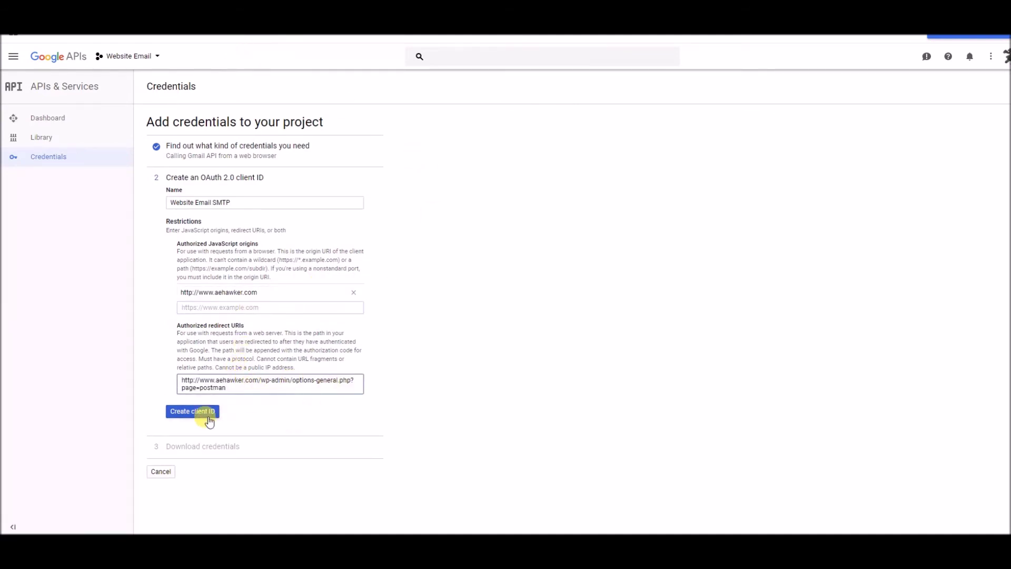
pyautogui.click(209, 422)
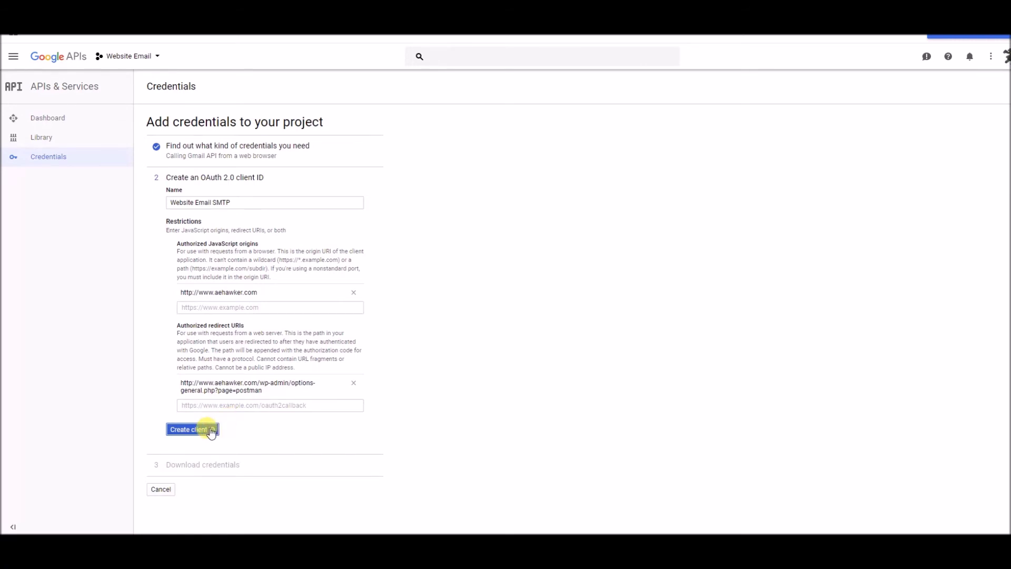
pyautogui.click(211, 431)
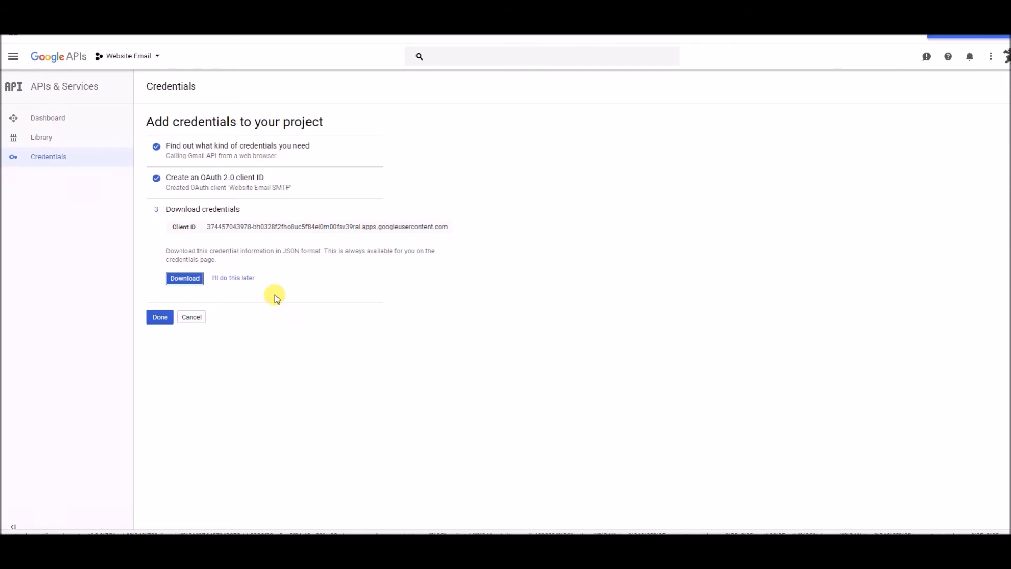
# Step: Open the Website Email SMTP client from the Credentials list and select its Client ID
pyautogui.click(165, 321)
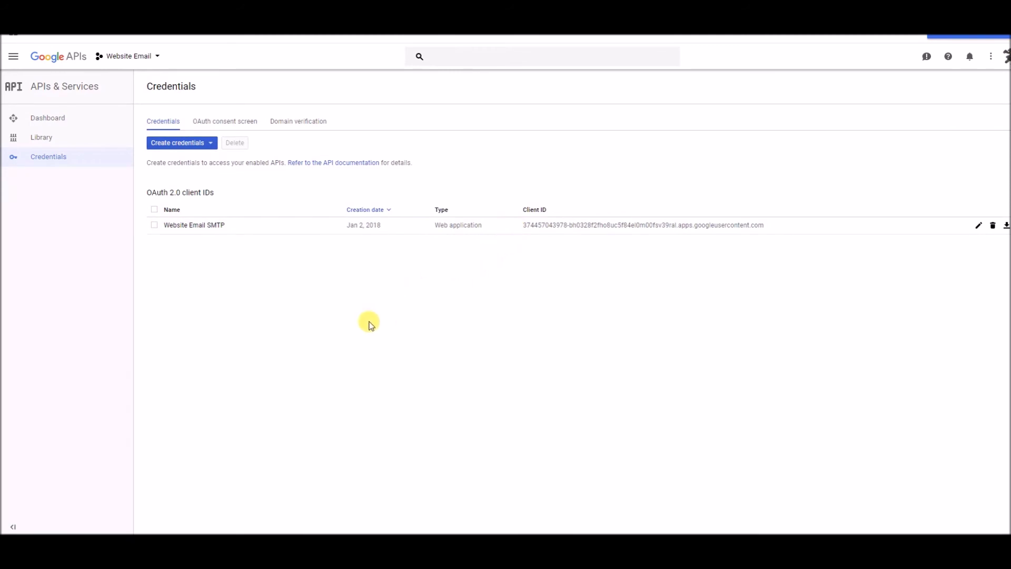
pyautogui.click(218, 232)
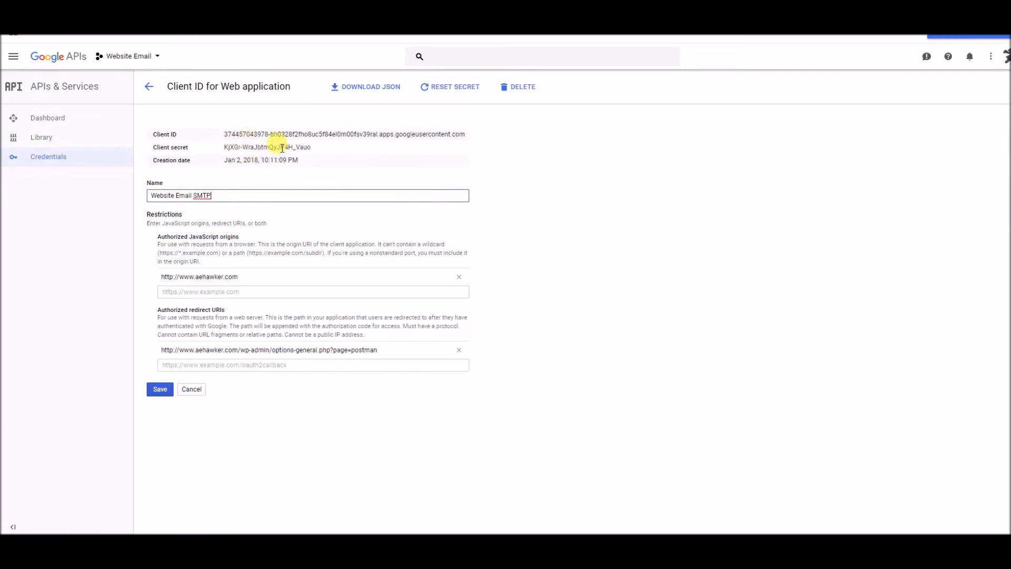
pyautogui.tripleClick(291, 133)
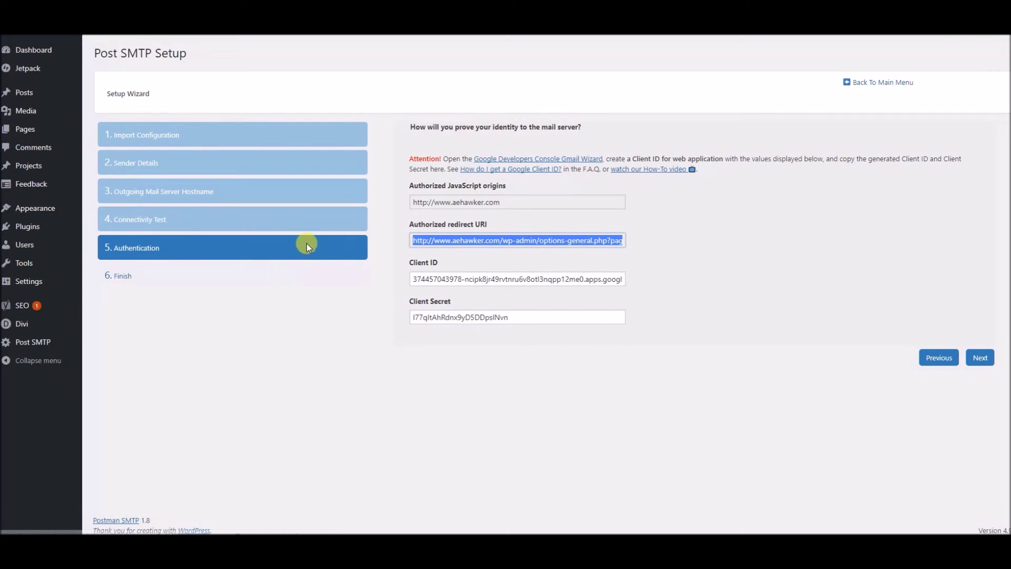
# Step: Replace the wizard's Client ID and Client Secret with the new Google client's values and advance
pyautogui.tripleClick(476, 278)
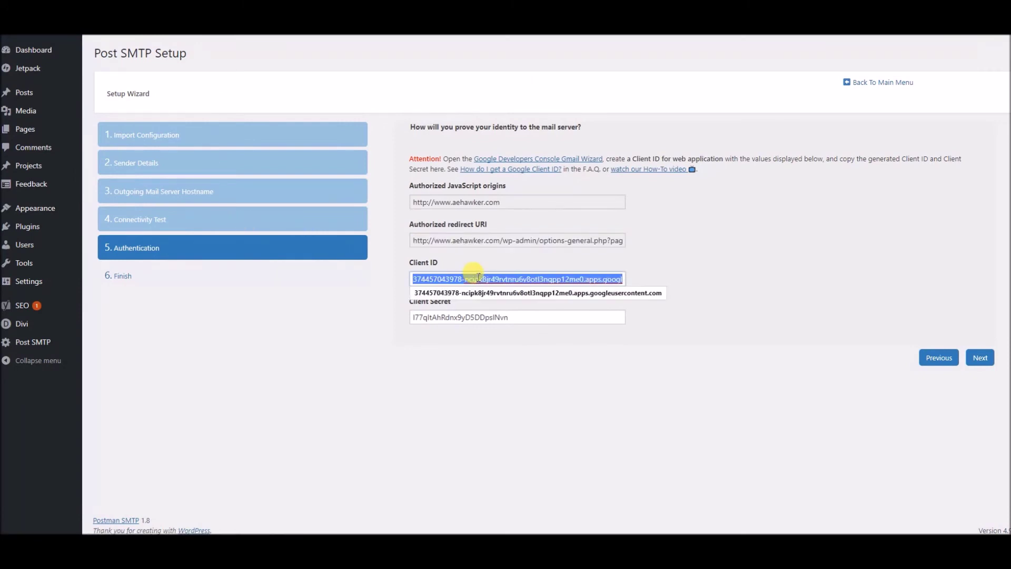
pyautogui.hotkey('ctrl', 'v')
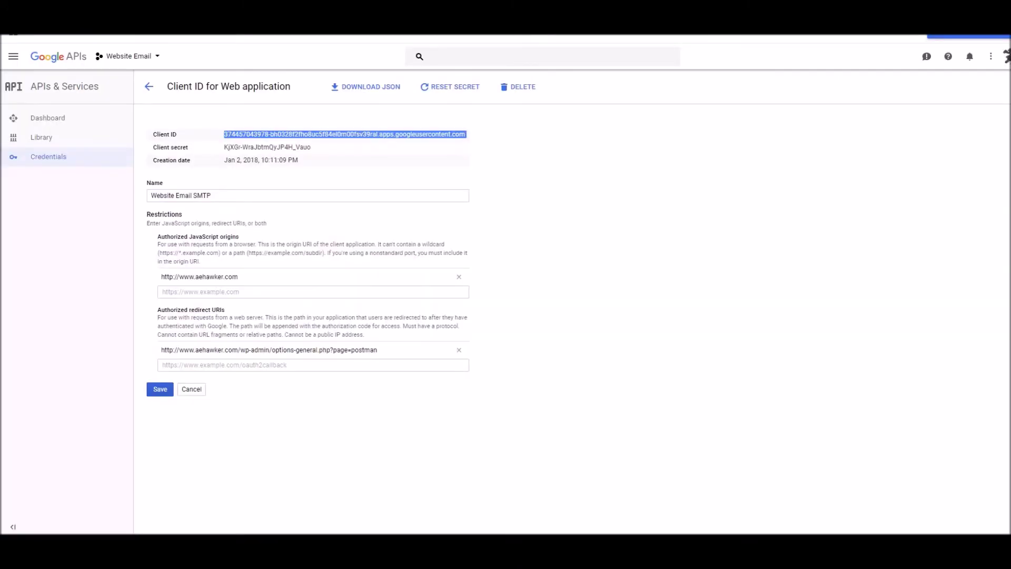
pyautogui.tripleClick(260, 147)
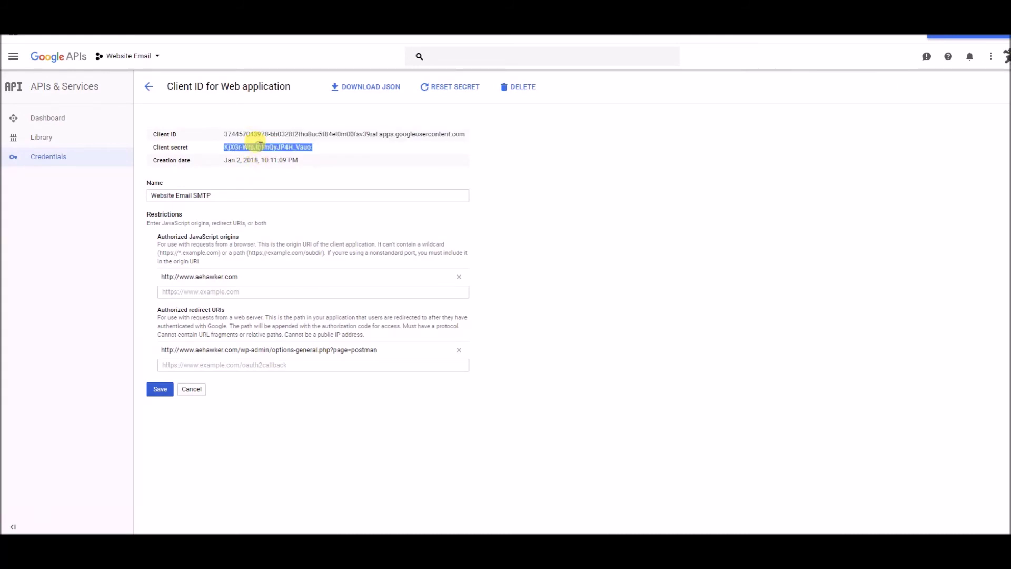
pyautogui.click(311, 149)
pyautogui.moveTo(310, 148); pyautogui.dragTo(226, 142)
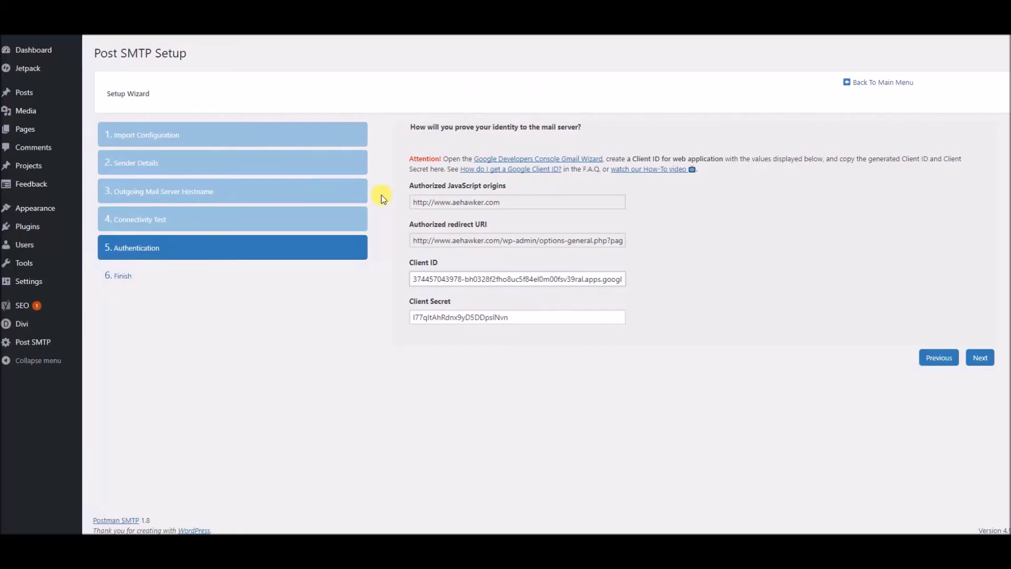
pyautogui.moveTo(509, 317); pyautogui.dragTo(358, 311)
pyautogui.hotkey('ctrl', 'v')
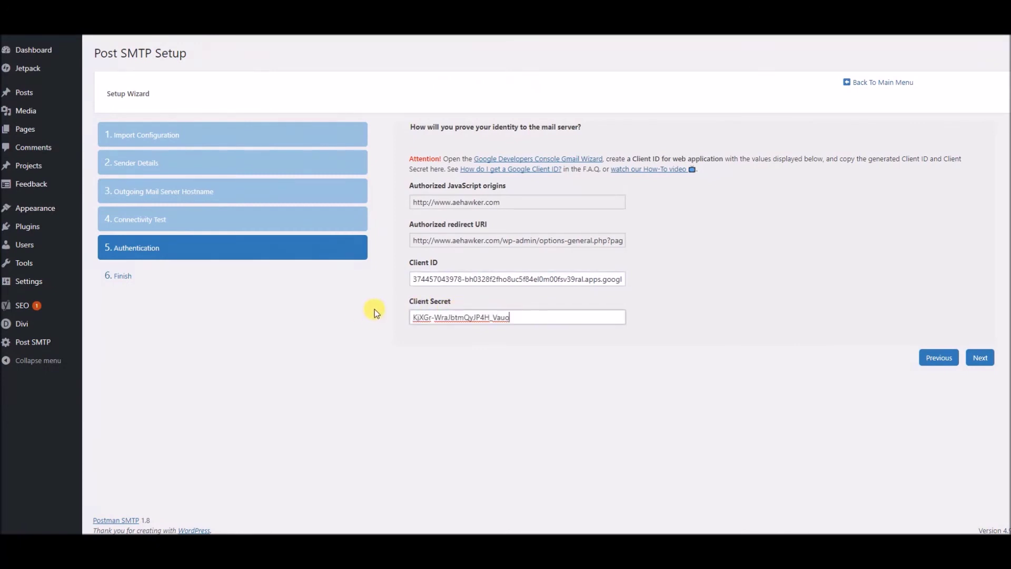
pyautogui.click(978, 357)
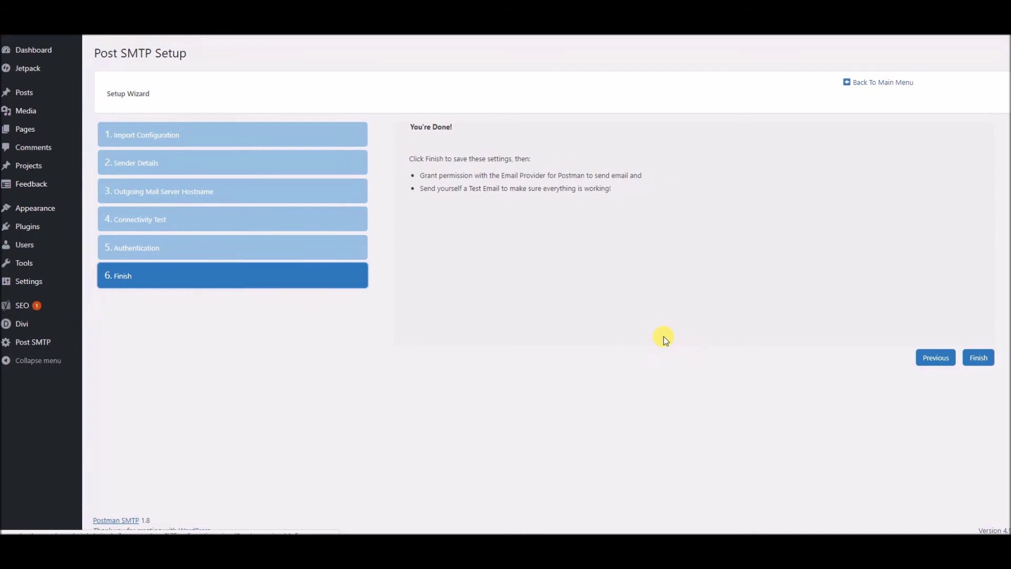
# Step: Finish the wizard to save Post SMTP settings and dismiss the browser's save-password prompt
pyautogui.click(978, 358)
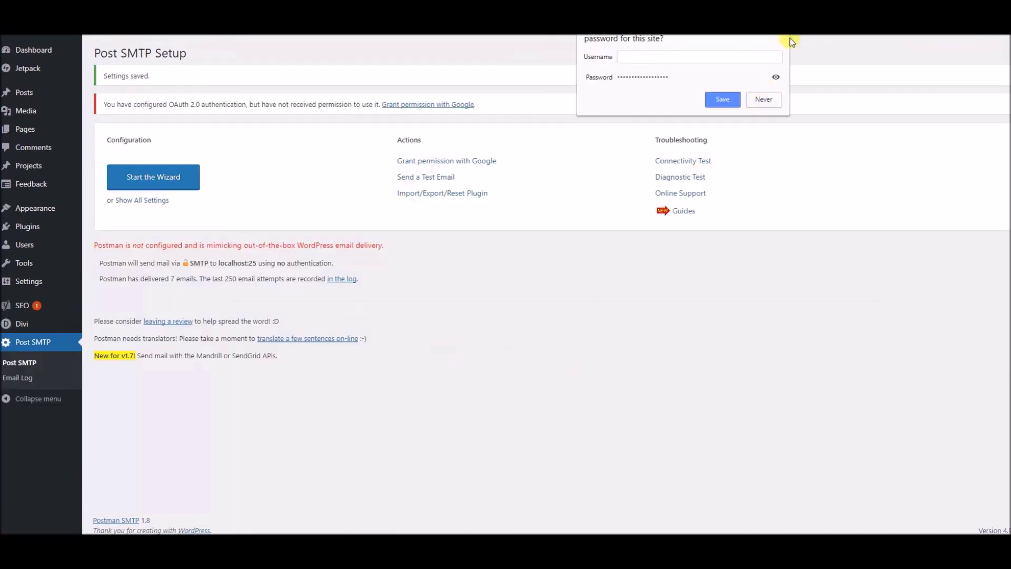
pyautogui.click(784, 40)
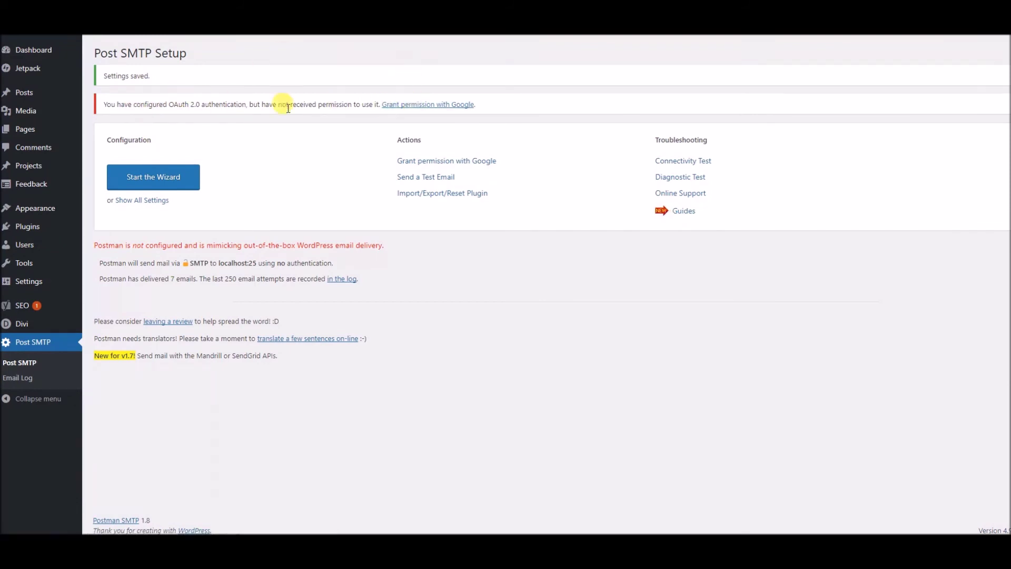
# Step: Sign in with another Google account, proceed past the unverified-app warning, and allow Post SMTP to send Gmail
pyautogui.click(403, 105)
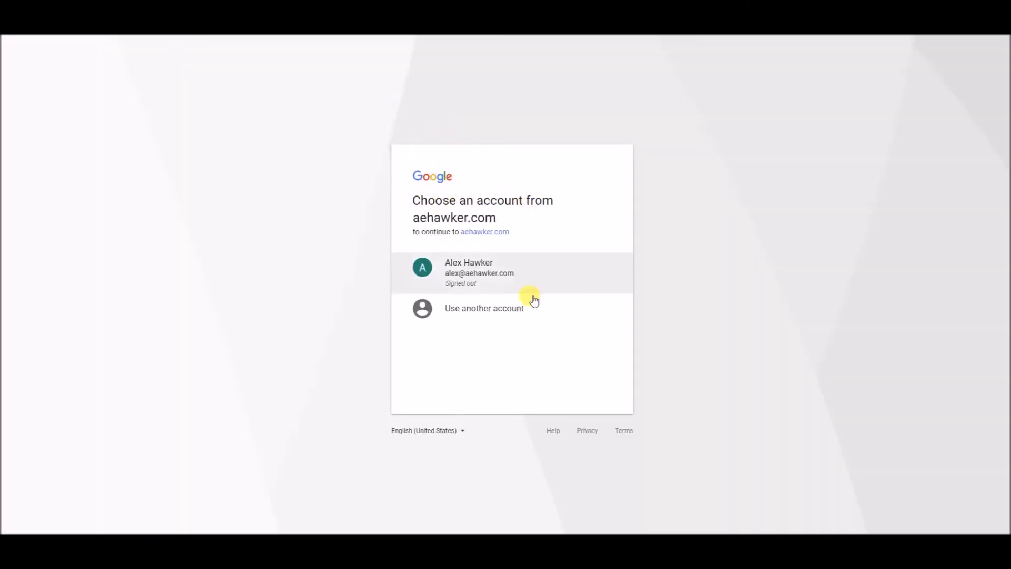
pyautogui.click(509, 311)
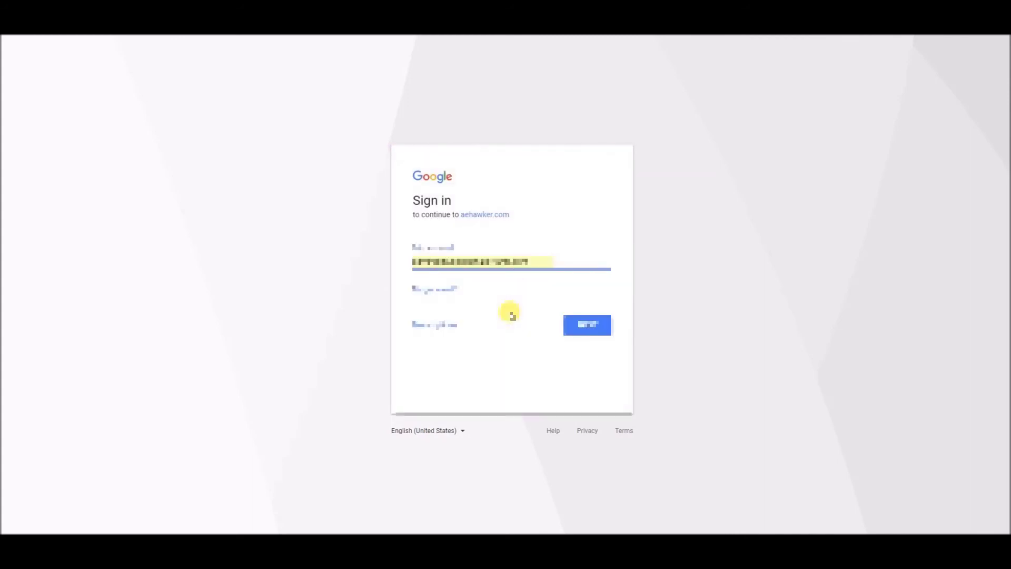
pyautogui.moveTo(535, 264); pyautogui.dragTo(374, 260)
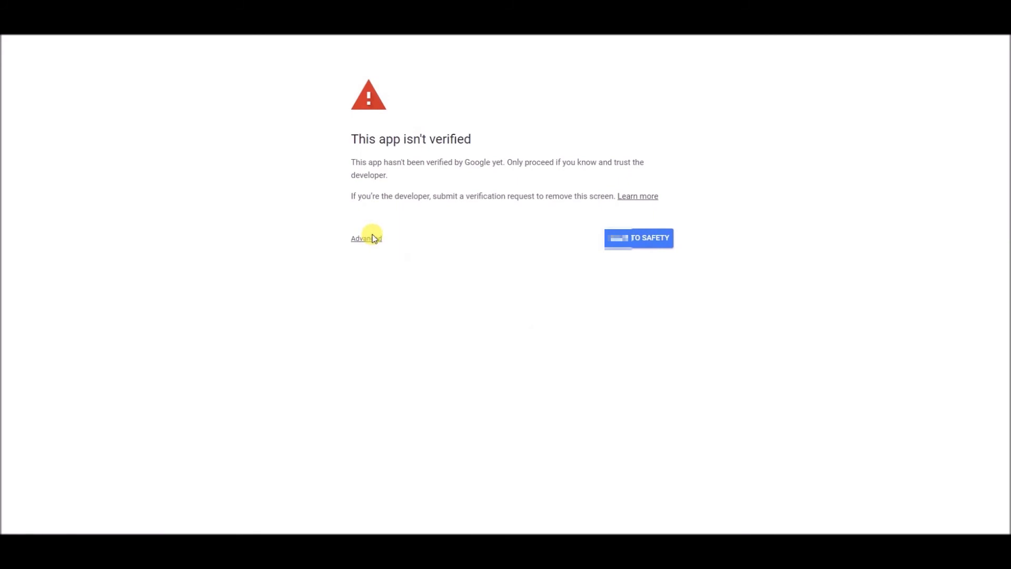
pyautogui.click(372, 240)
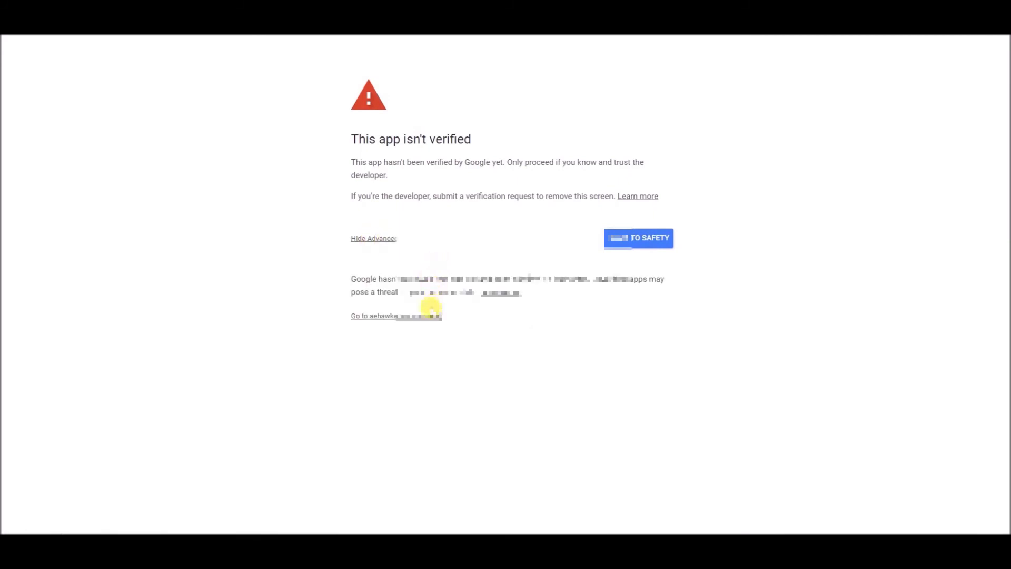
pyautogui.click(441, 318)
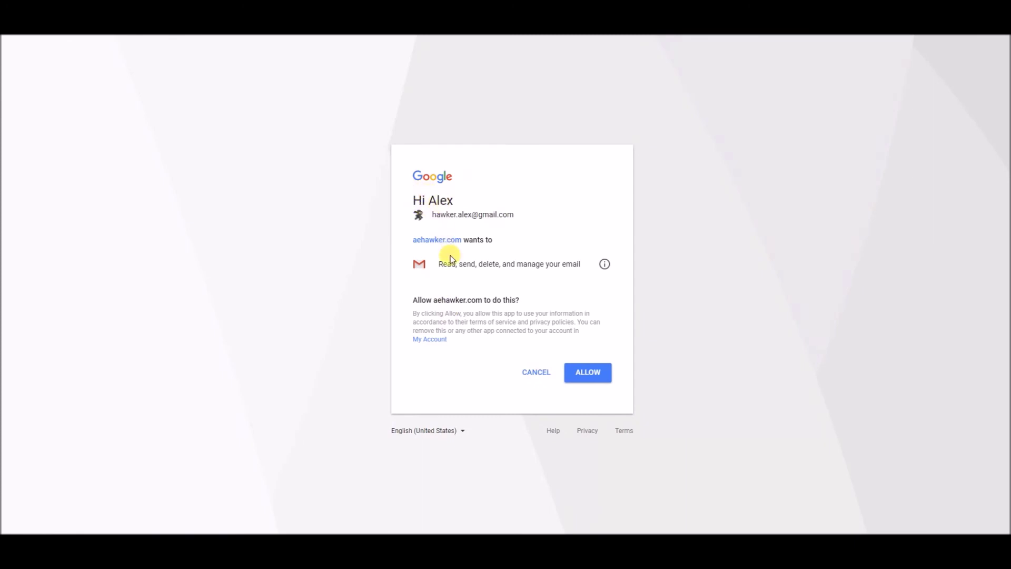
pyautogui.moveTo(438, 264); pyautogui.dragTo(581, 266)
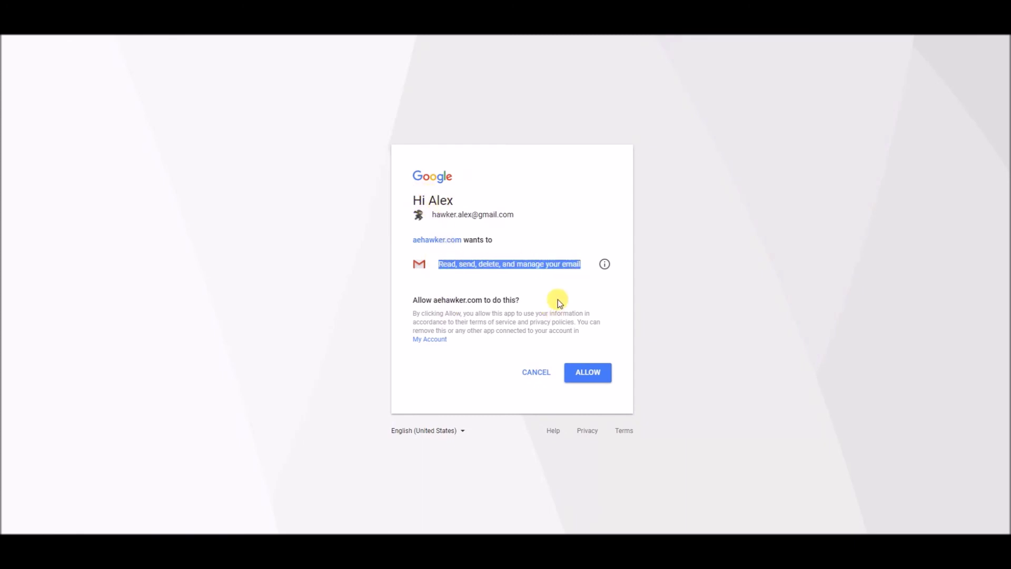
pyautogui.click(591, 364)
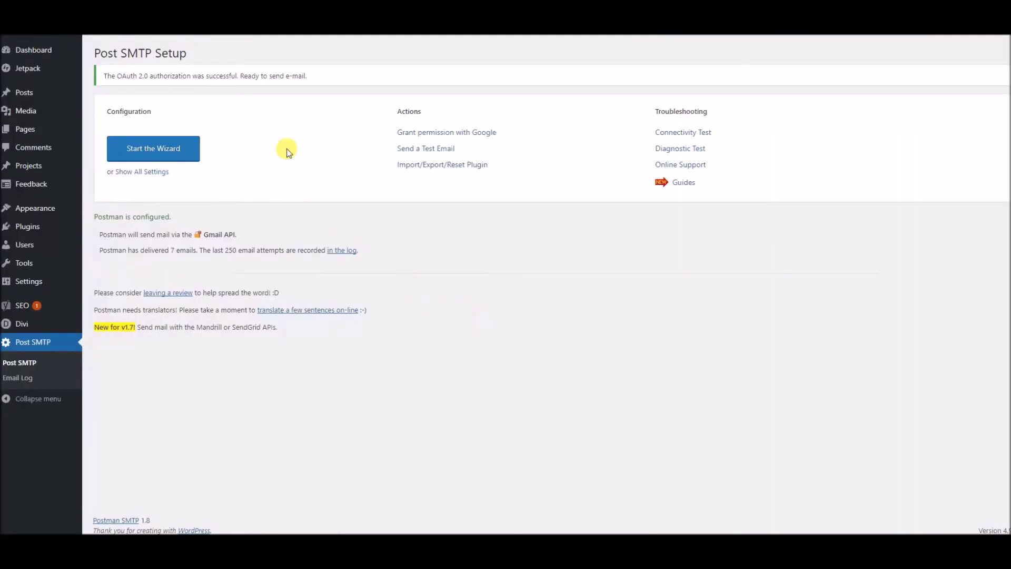
# Step: Confirm Post SMTP's notice that OAuth 2.0 authorization succeeded for the Gmail API
pyautogui.moveTo(117, 76); pyautogui.dragTo(272, 77)
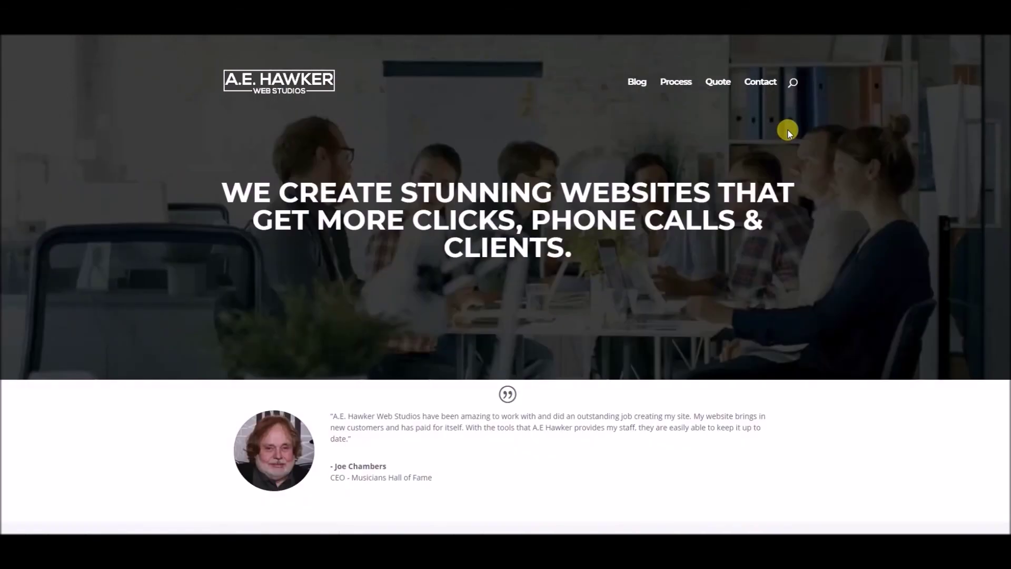
# Step: Submit the Contact form with a sender name, the suggested email address, and 20 as the 10 + 10 answer
pyautogui.click(766, 85)
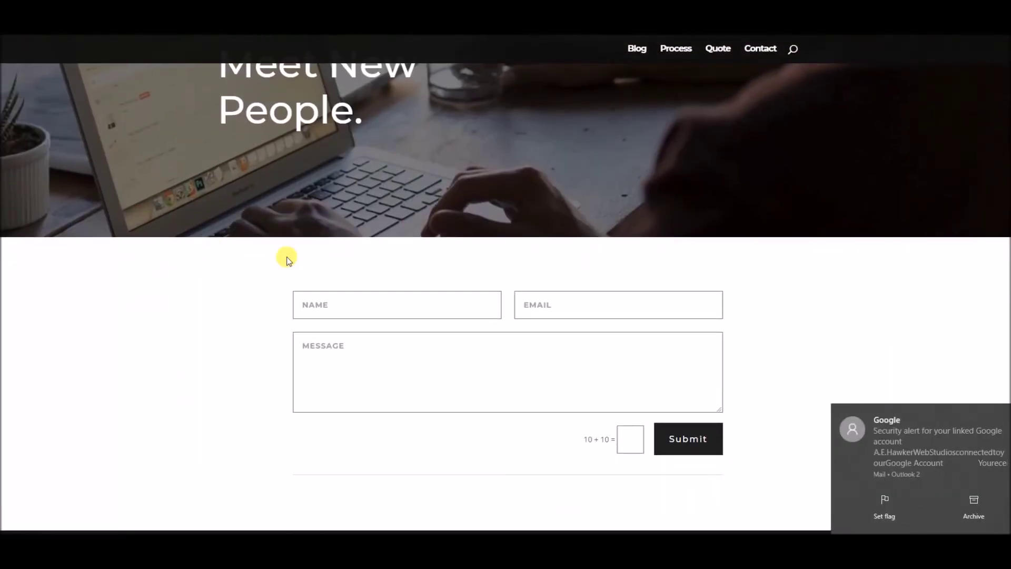
pyautogui.click(358, 306)
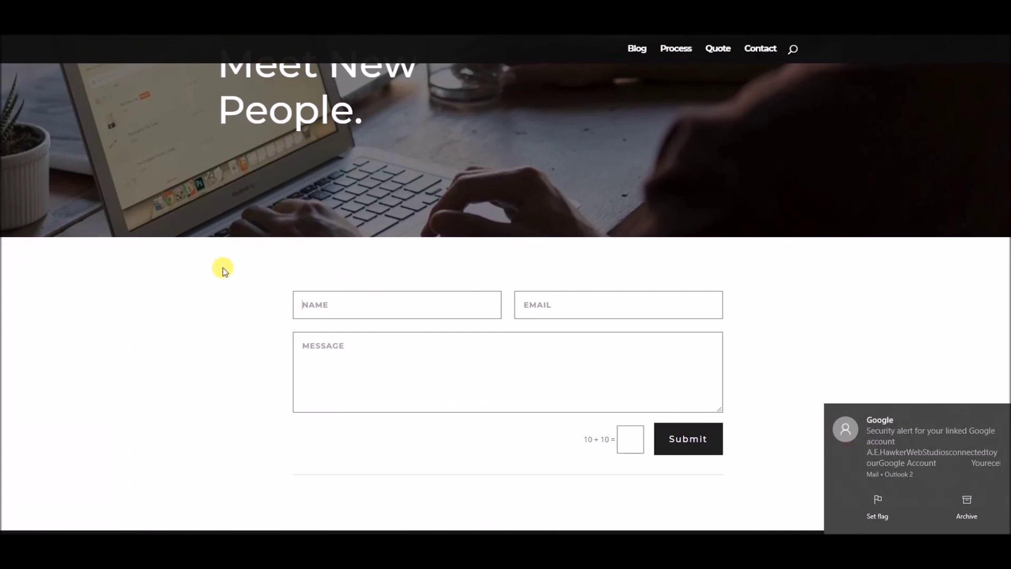
pyautogui.write('Alex')
pyautogui.press('Tab')
pyautogui.write('a')
pyautogui.press('Down')
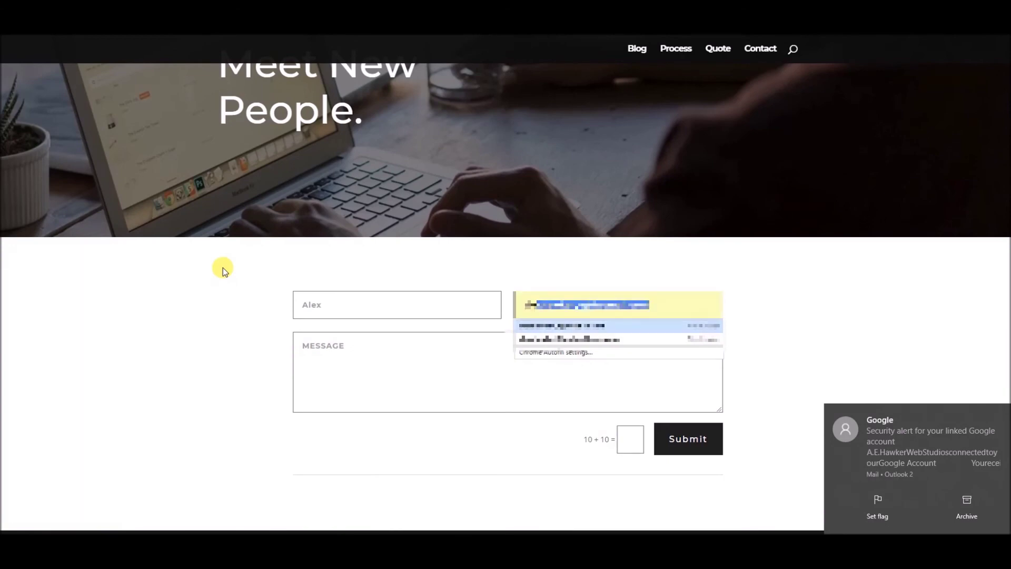
pyautogui.press('Return')
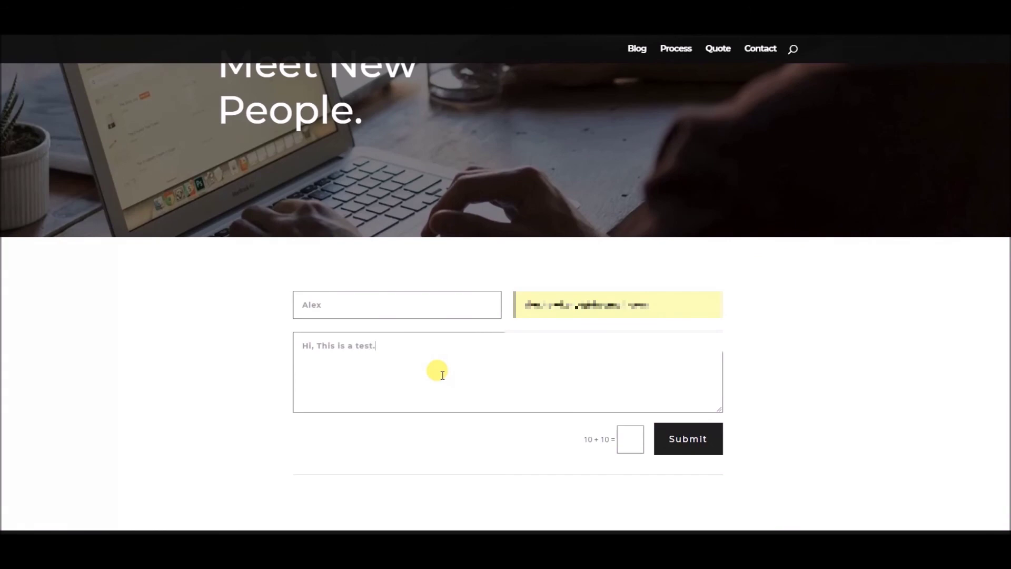
pyautogui.click(637, 448)
pyautogui.write('20')
pyautogui.click(679, 440)
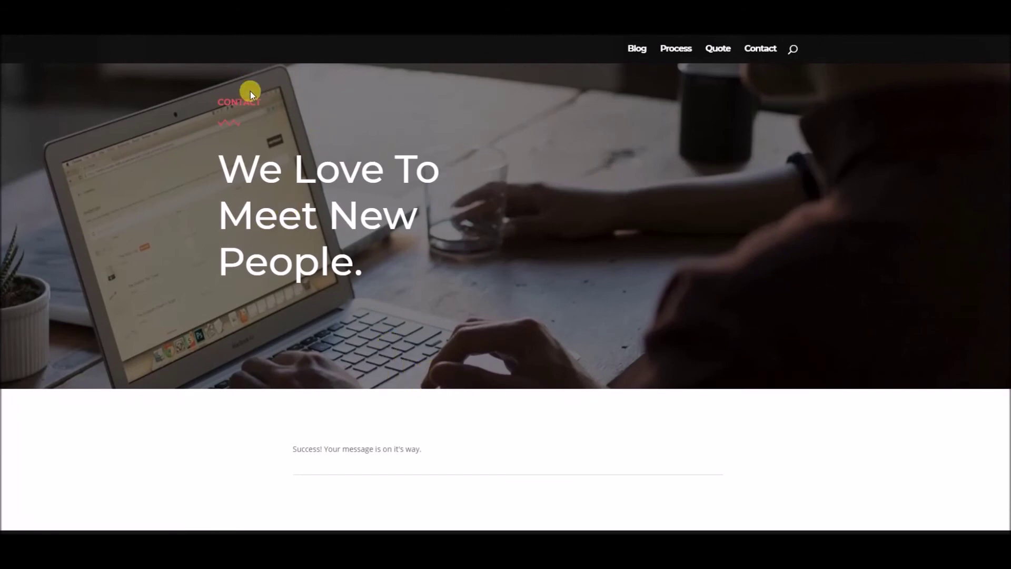
# Step: Go back from the Contact page to the home page via the A.E. Hawker logo
pyautogui.scroll(3, 404, 253)
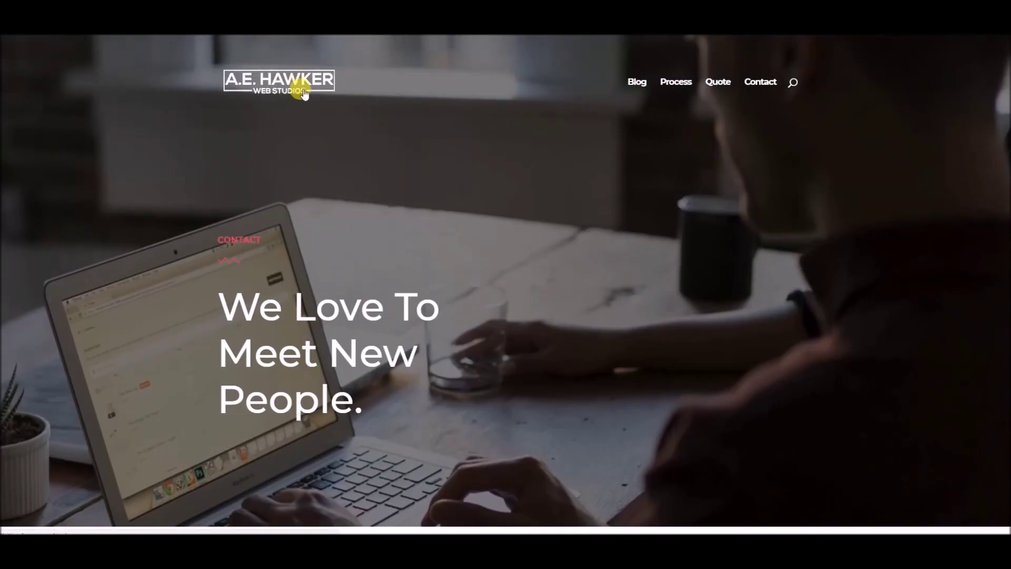
pyautogui.click(304, 94)
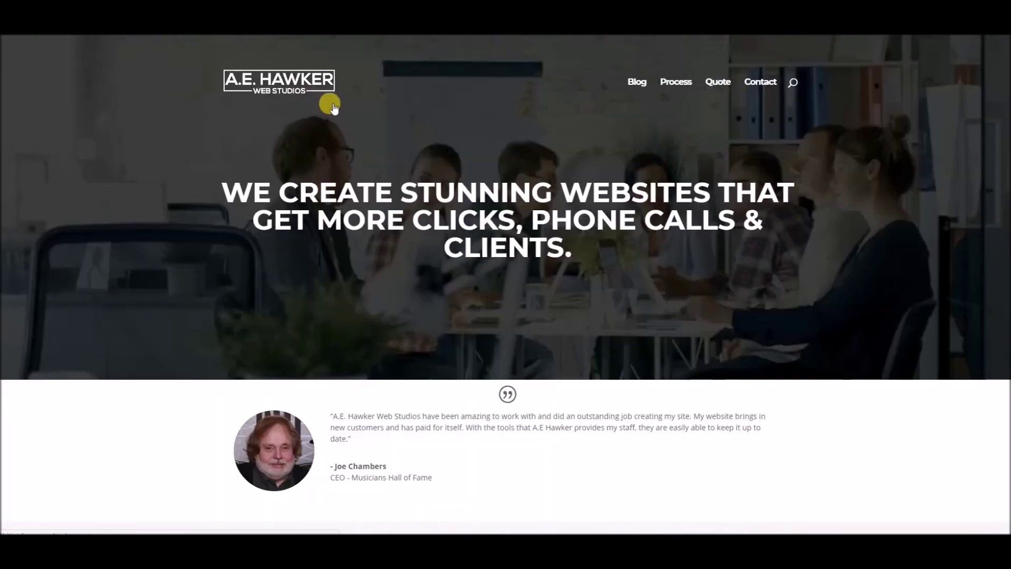